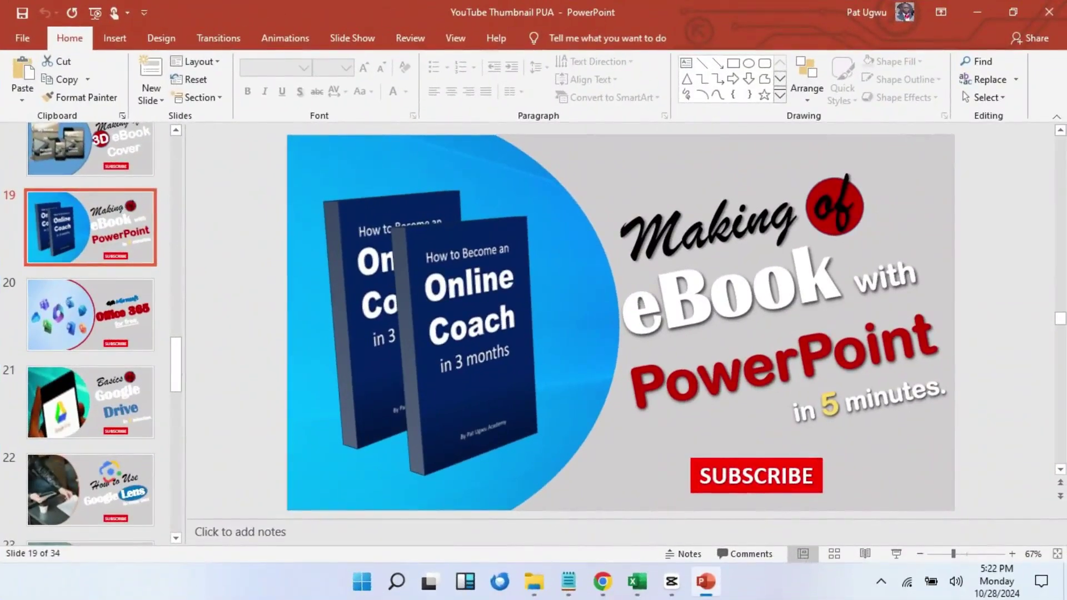
Step through the 34 PowerPoint thumbnail slides to the end, then back to slide 5
scroll(92, 372, up, 2)
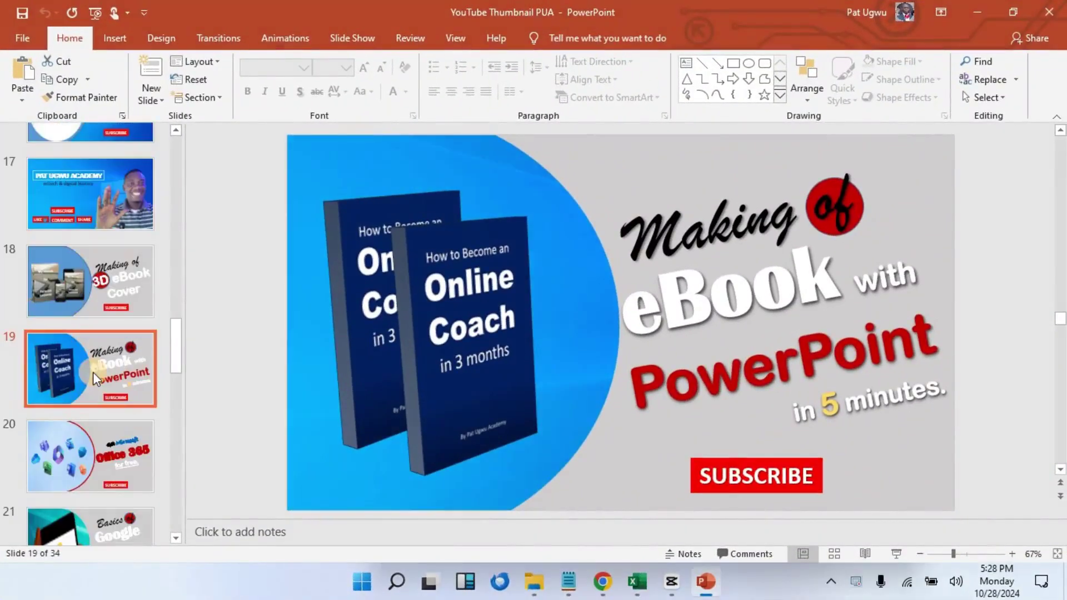
click(92, 372)
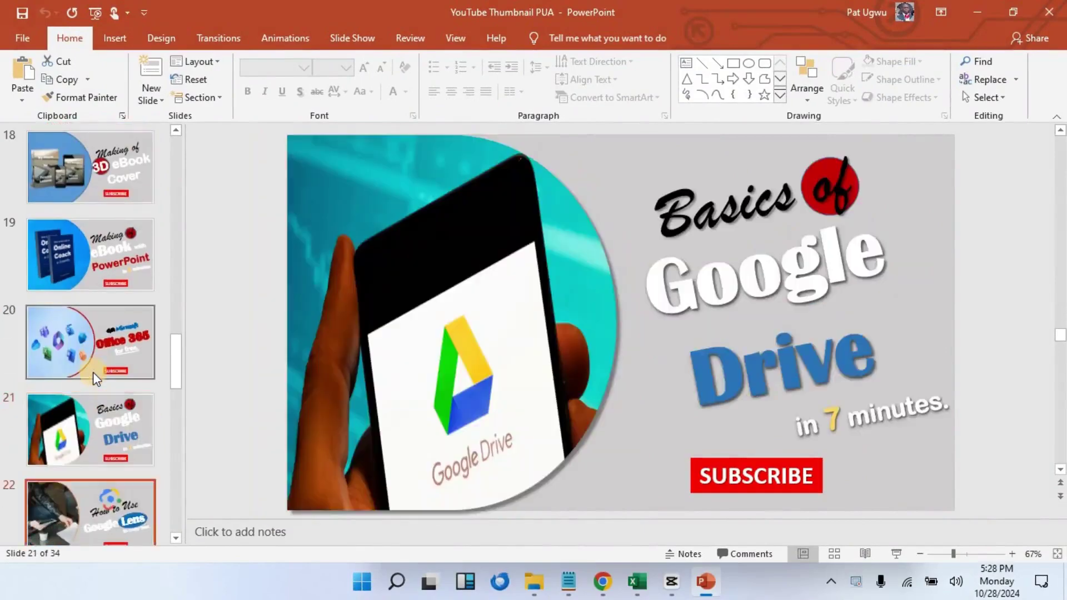
key(Down)
key(Down)
key(Down)
key(Down)
key(Down)
key(Down)
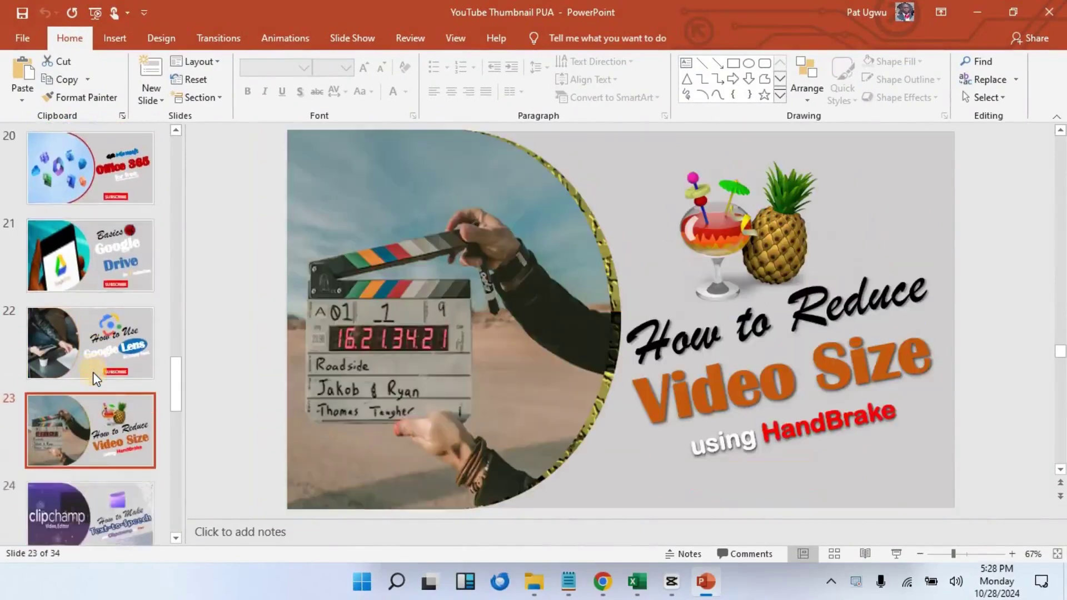
key(Down)
key(Down)
key(Down)
key(Down)
key(Down)
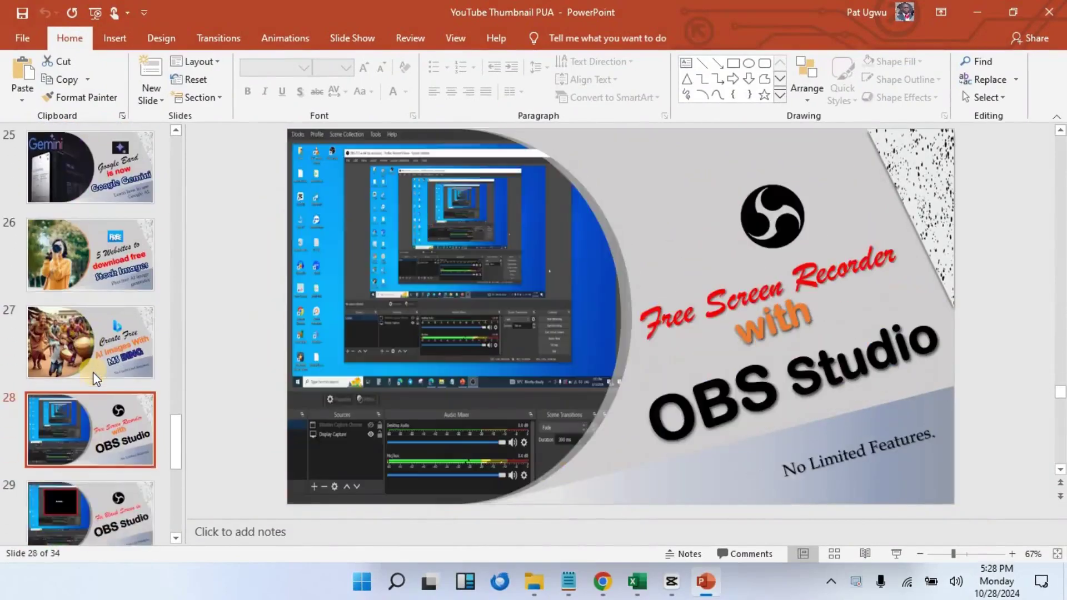
key(Down)
key(Down)
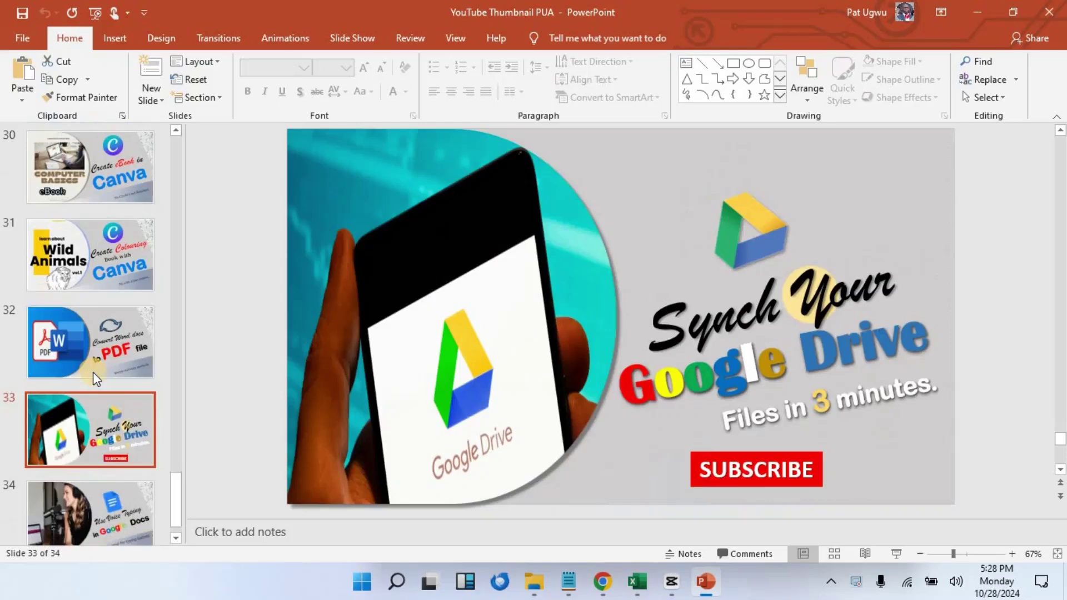
key(Up)
key(Up)
key(Up)
key(Up)
key(Up)
key(Up)
key(Up)
key(Up)
key(Up)
key(Up)
key(Up)
key(Up)
key(Up)
key(Up)
key(Up)
key(Up)
key(Up)
key(Up)
key(Up)
key(Up)
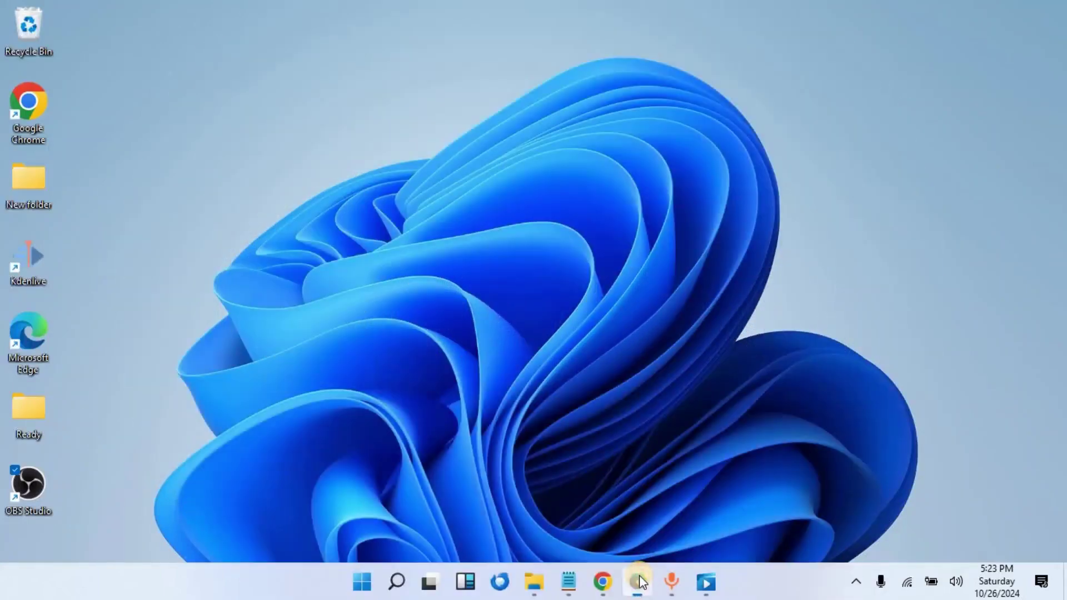
Search Google for 'canva' in Edge and open the official Canva site from the results
click(639, 582)
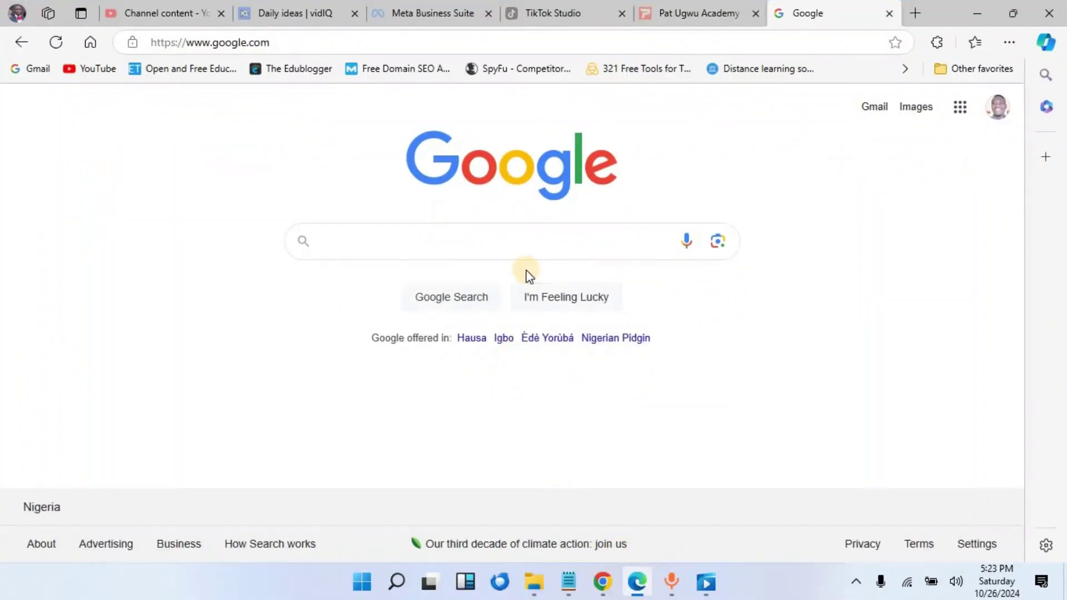
click(518, 251)
text(canva)
key(Return)
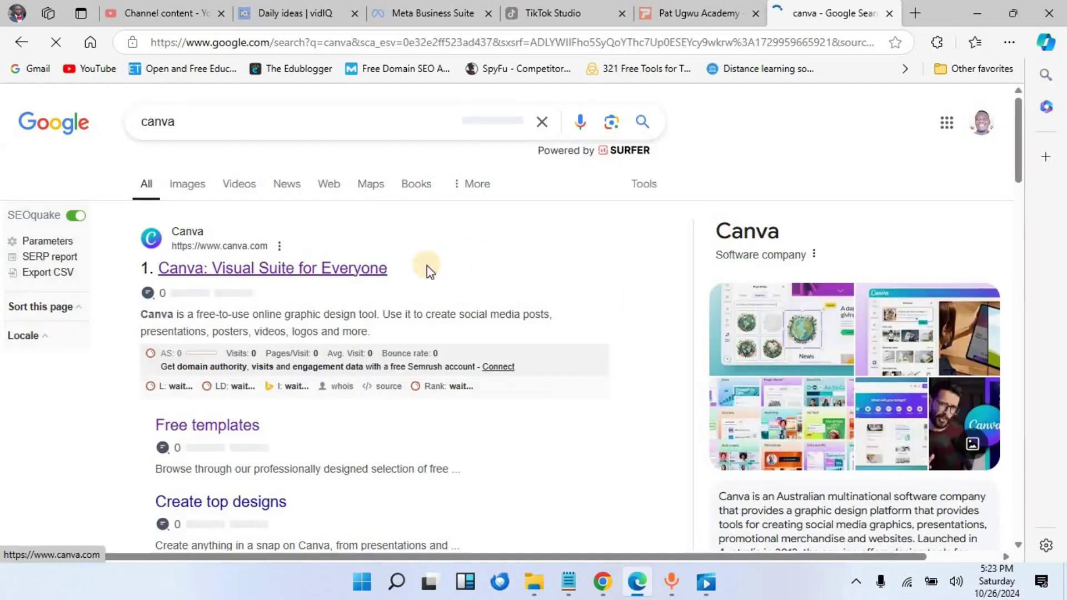
click(354, 270)
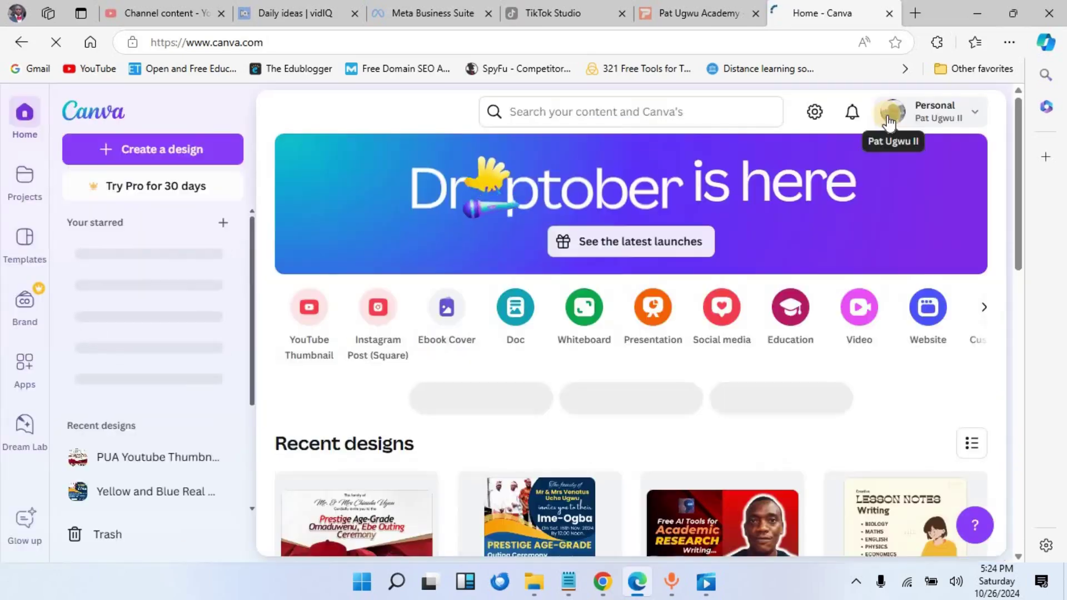
Search Canva for 'youtube thumbnail template'
click(651, 109)
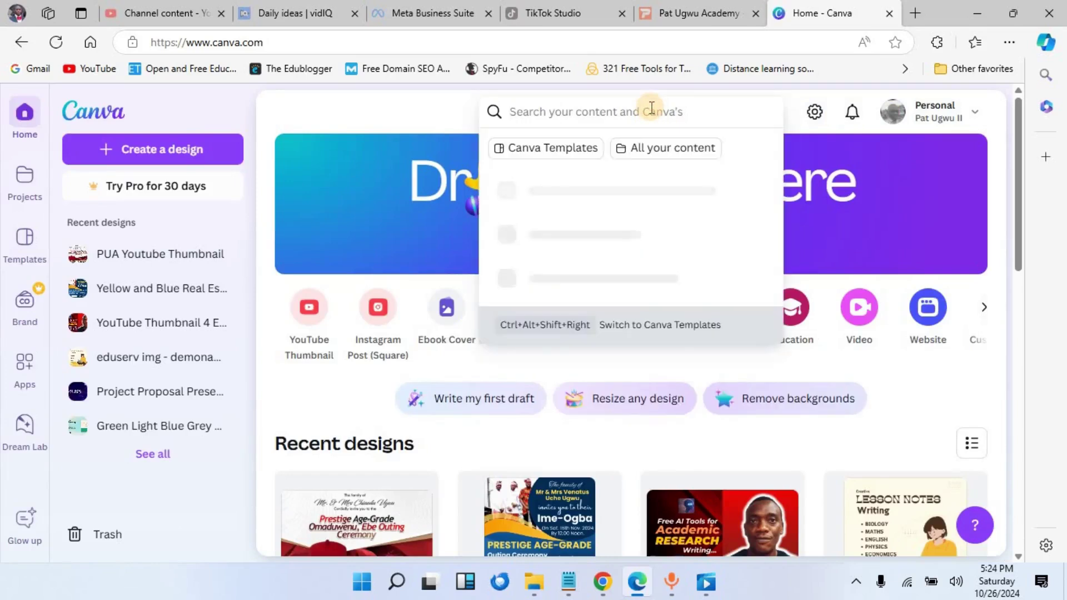
text(youtube thumbnail)
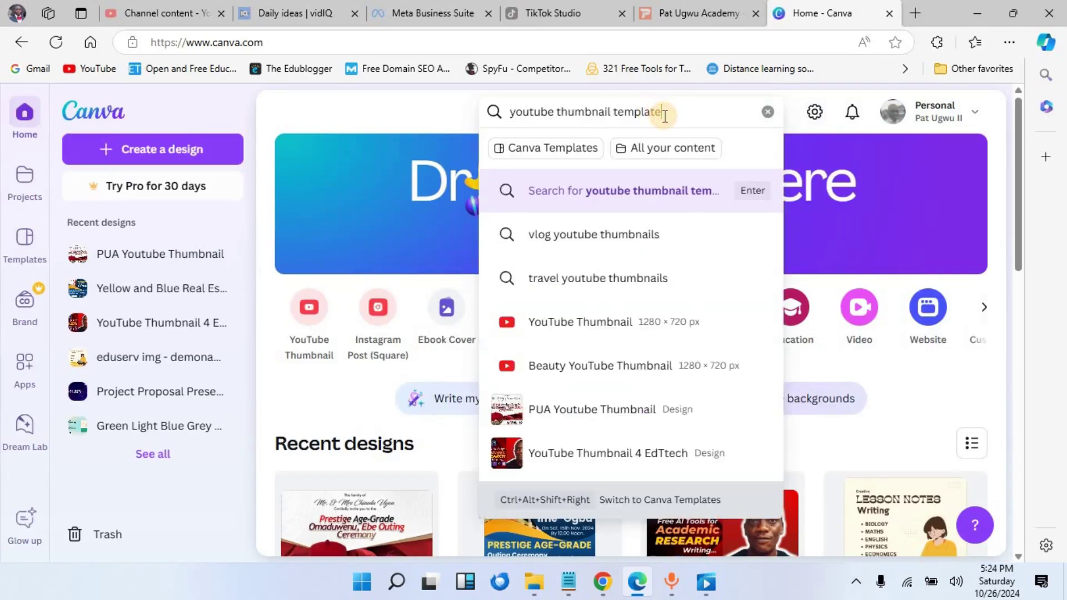
text( template)
key(Return)
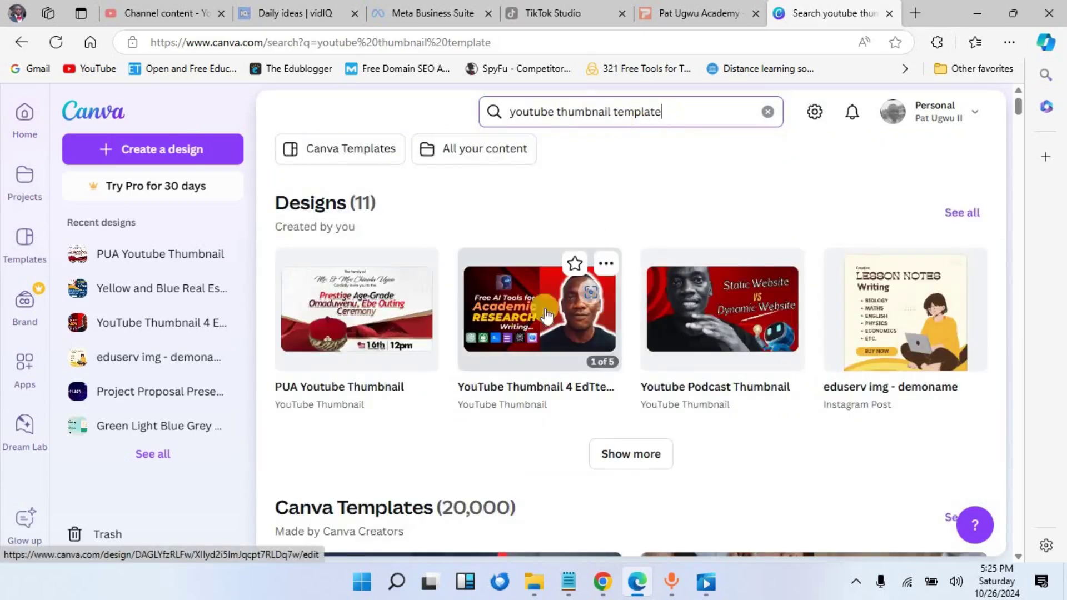
scroll(758, 328, down, 5)
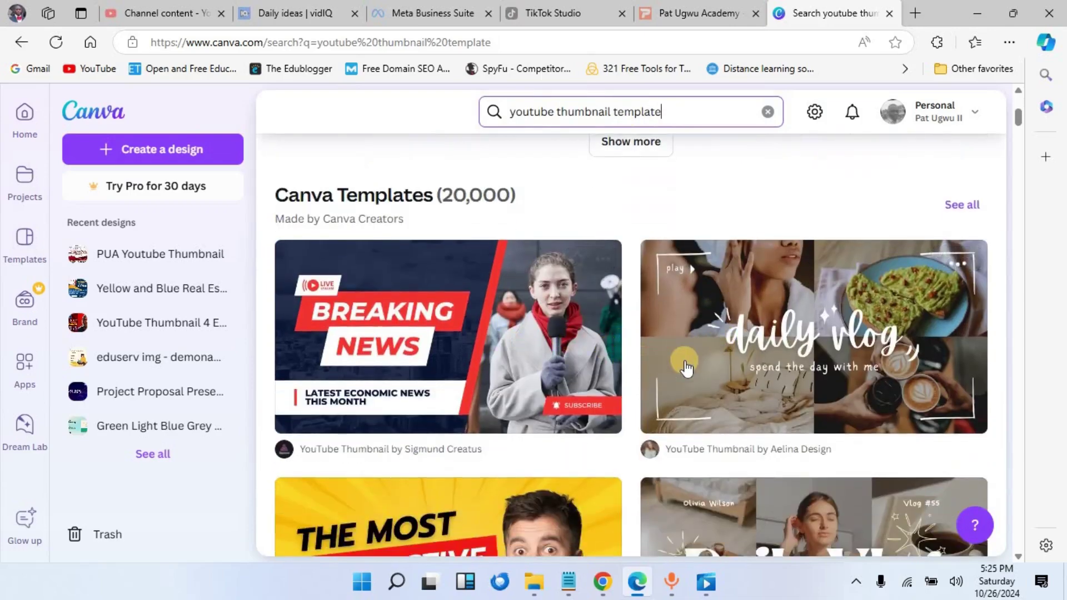
scroll(656, 367, down, 4)
scroll(578, 389, down, 4)
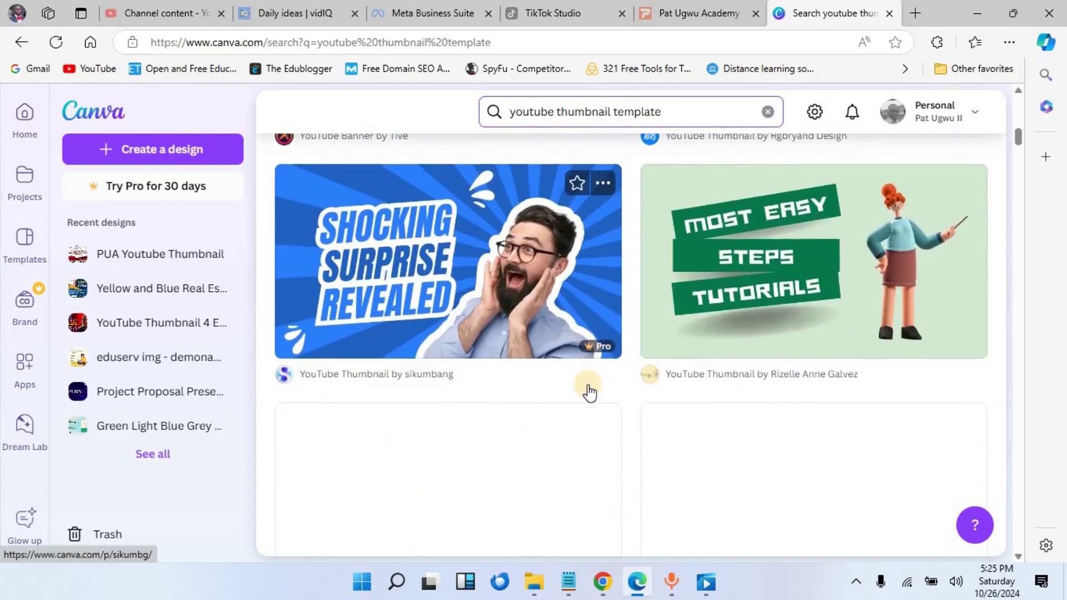
scroll(589, 389, down, 5)
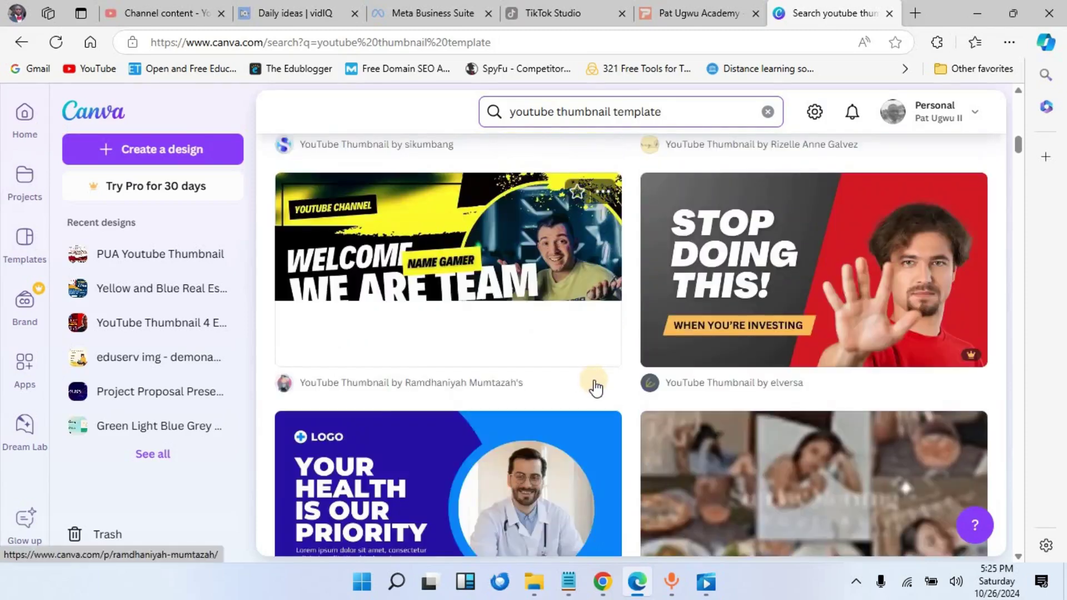
scroll(596, 388, down, 9)
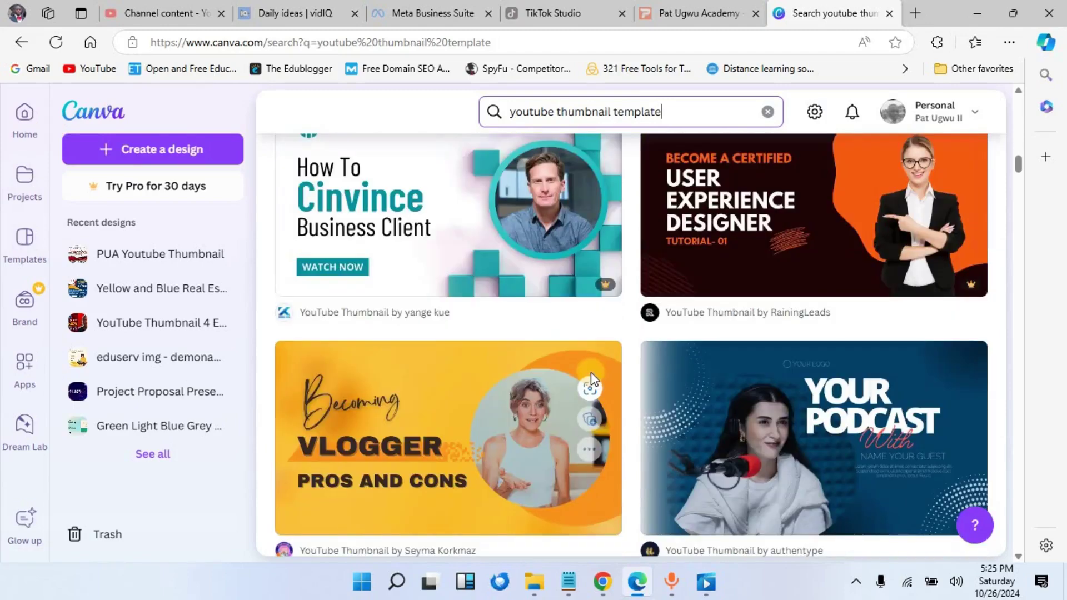
scroll(627, 398, down, 6)
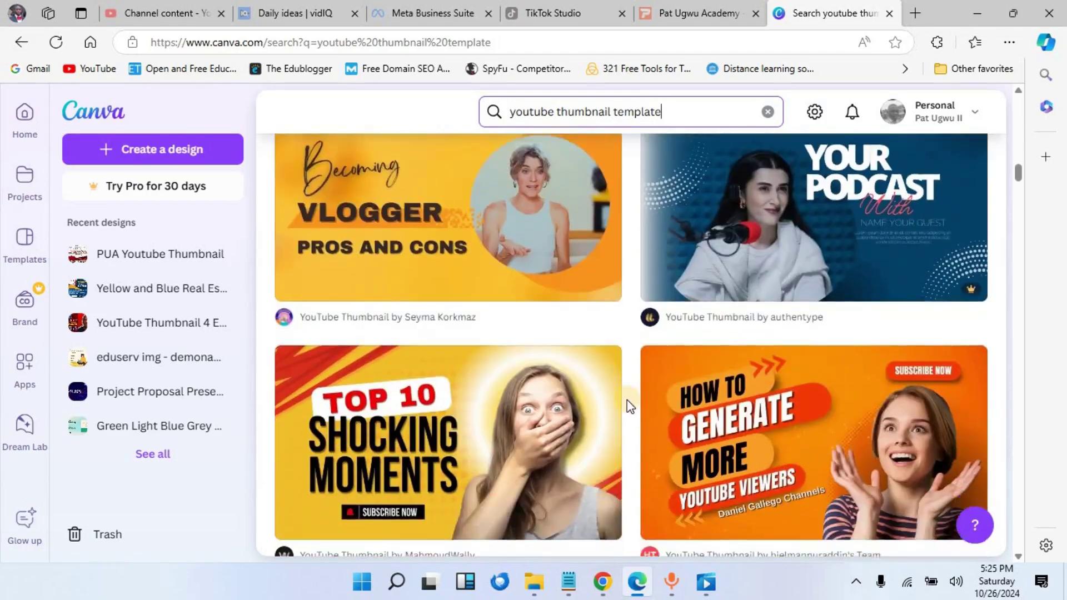
scroll(631, 407, down, 4)
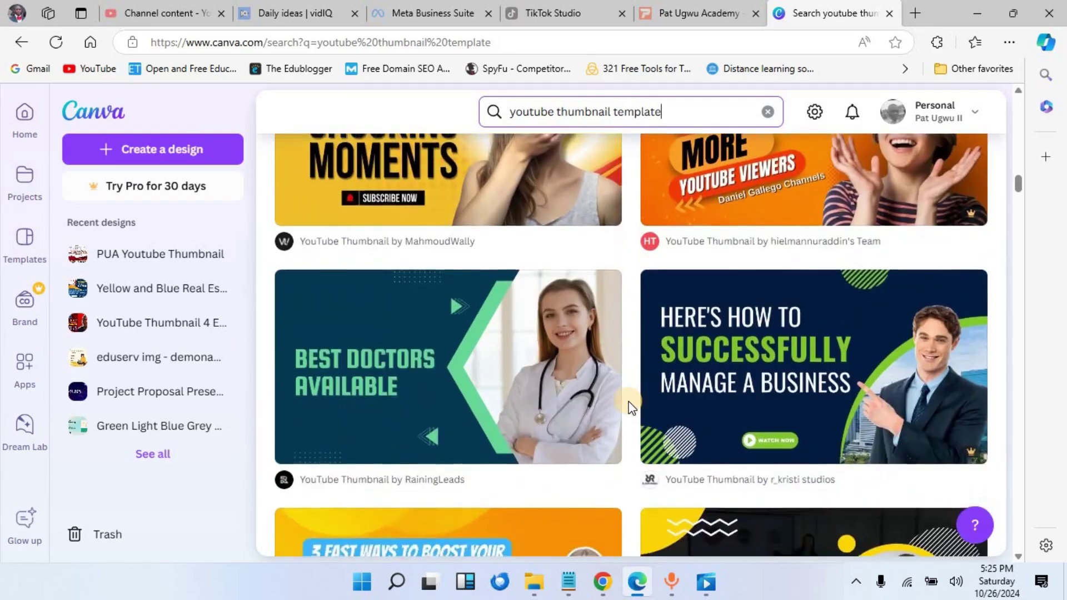
scroll(630, 407, down, 7)
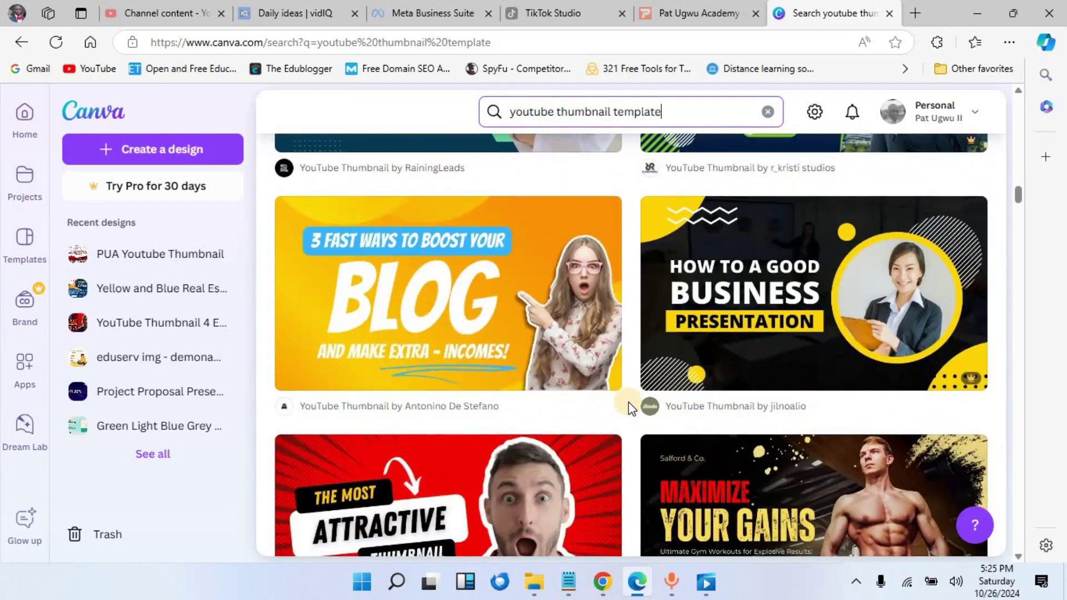
scroll(628, 408, down, 7)
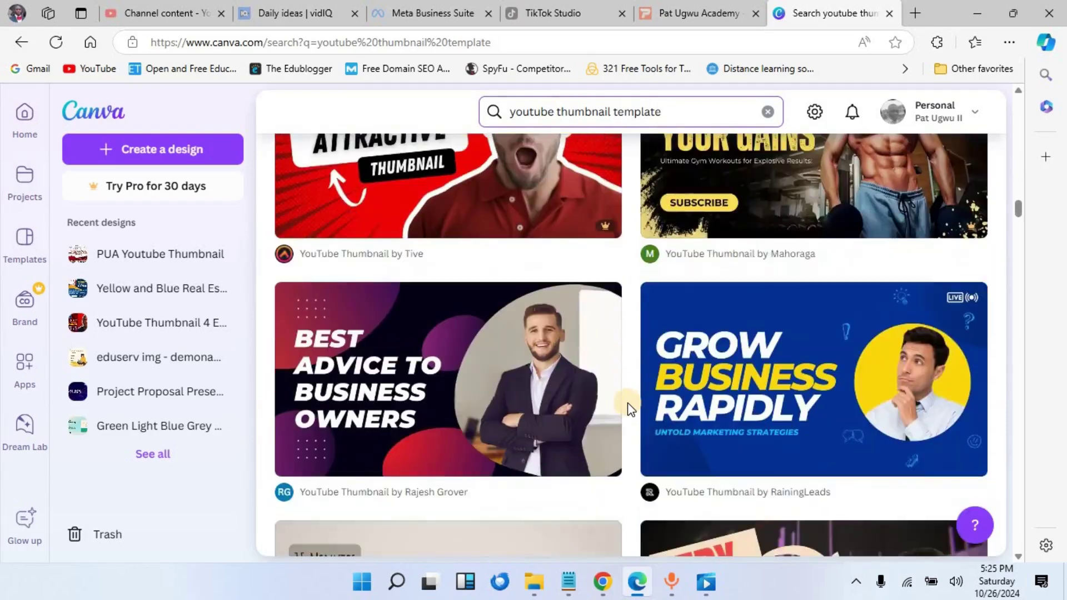
scroll(628, 402, down, 10)
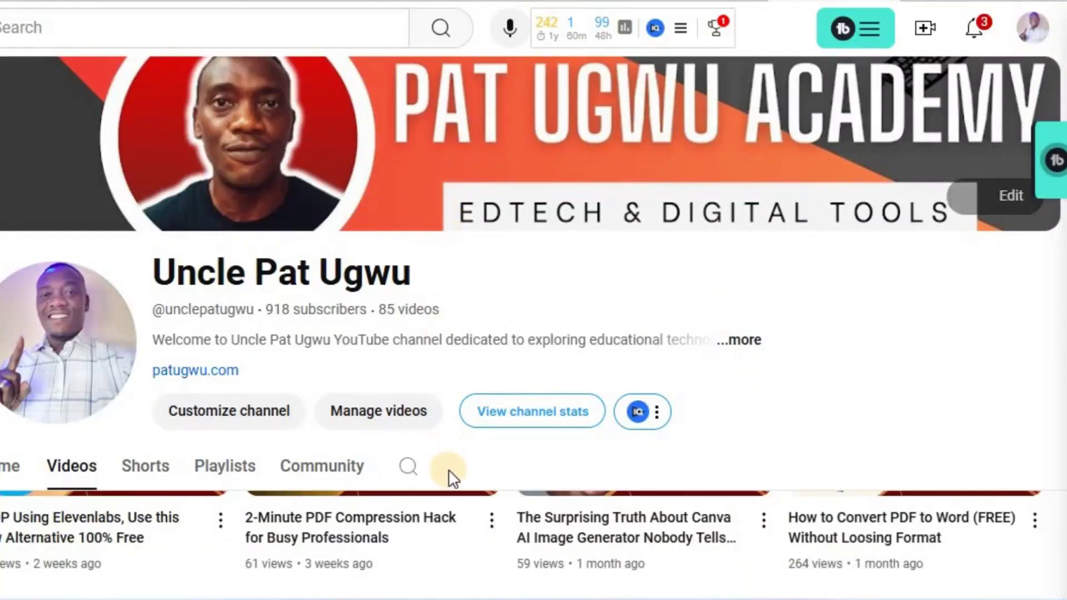
scroll(444, 483, down, 3)
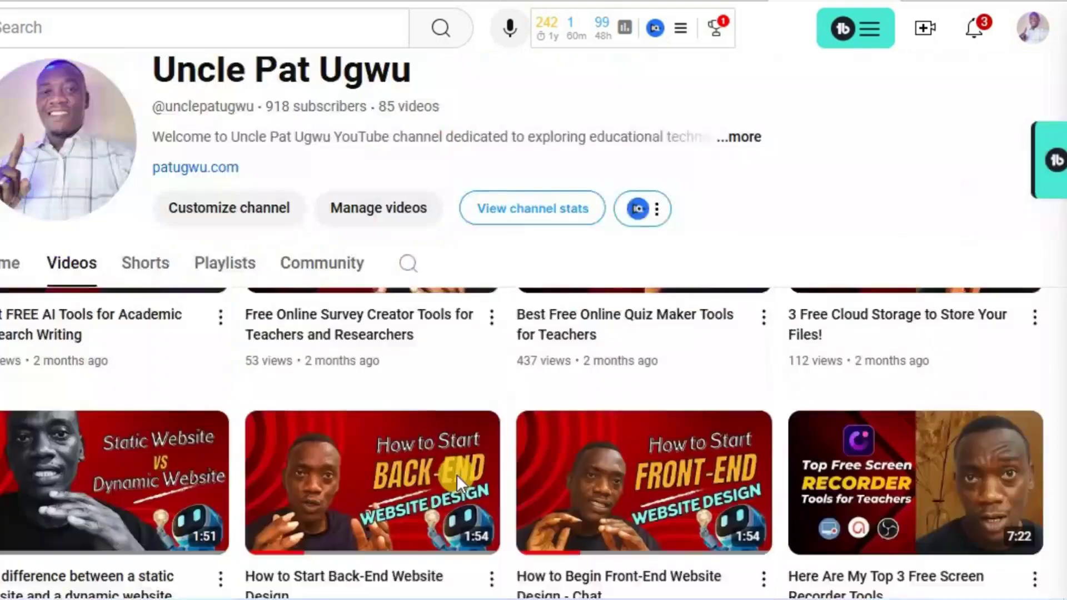
scroll(550, 342, down, 14)
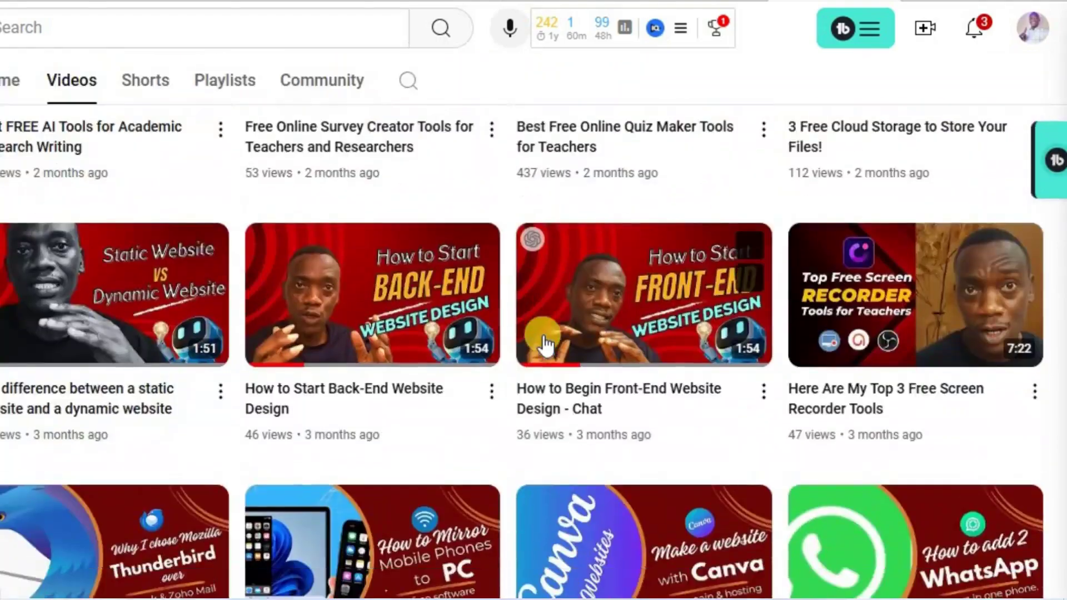
scroll(547, 349, up, 11)
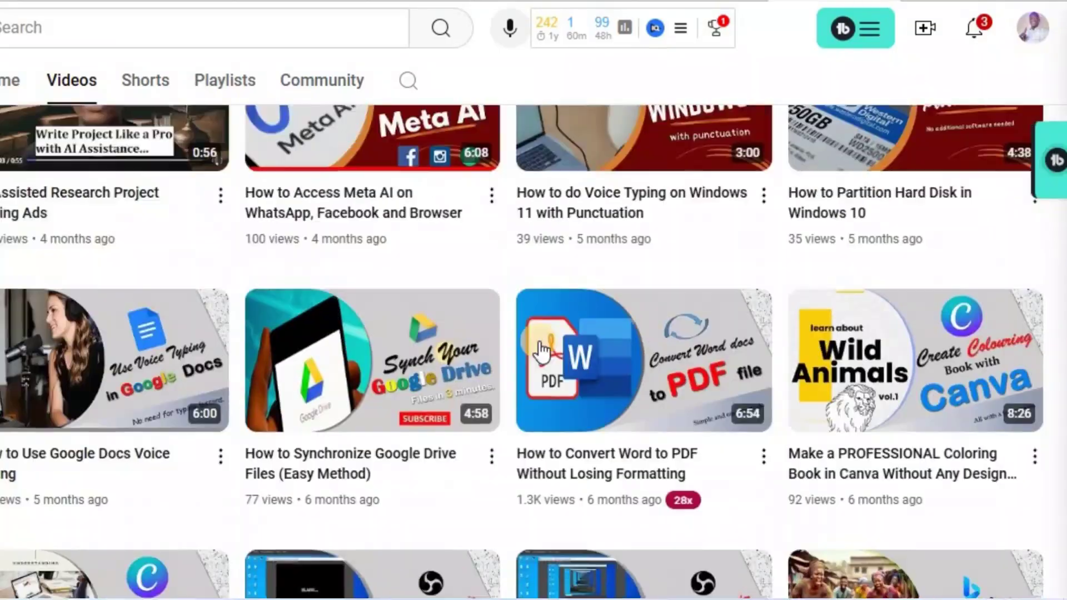
scroll(542, 351, up, 11)
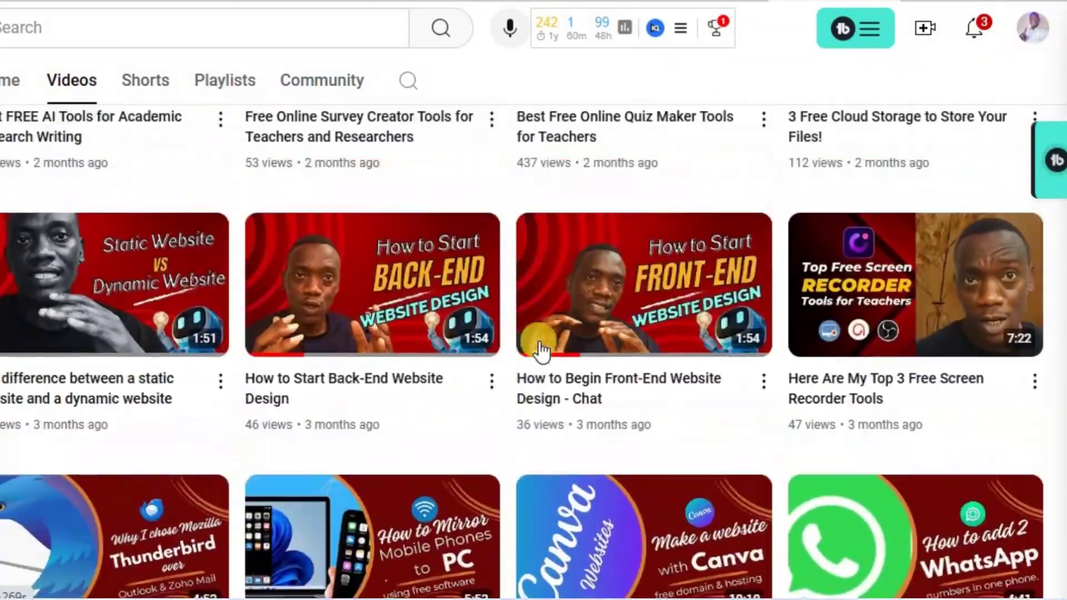
scroll(541, 351, up, 4)
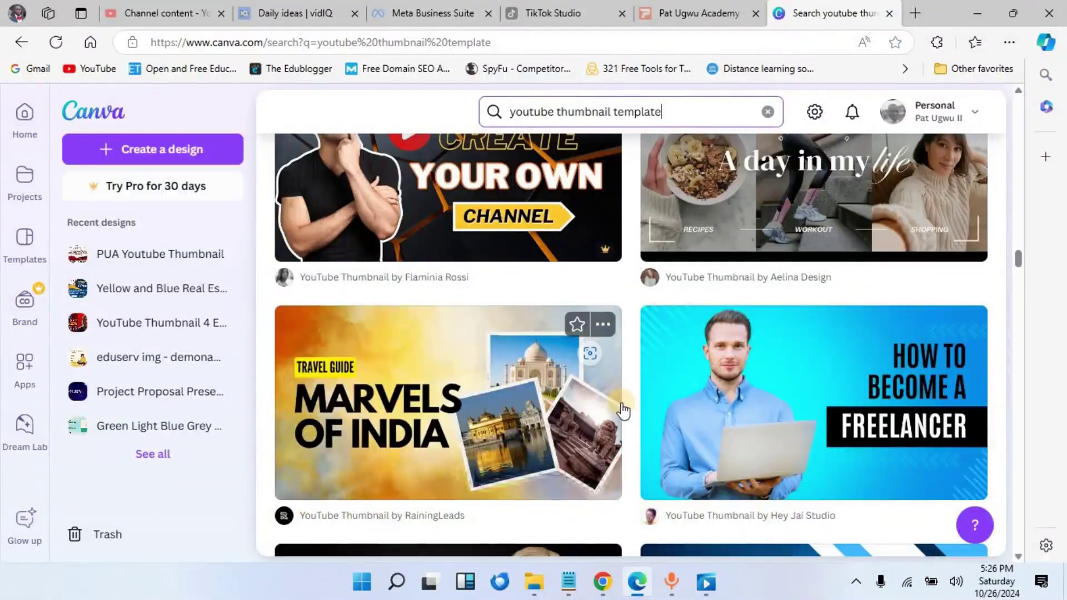
Open the Blue Gradient Modern Freelancer YouTube Thumbnail template and choose to customize it
scroll(622, 410, down, 3)
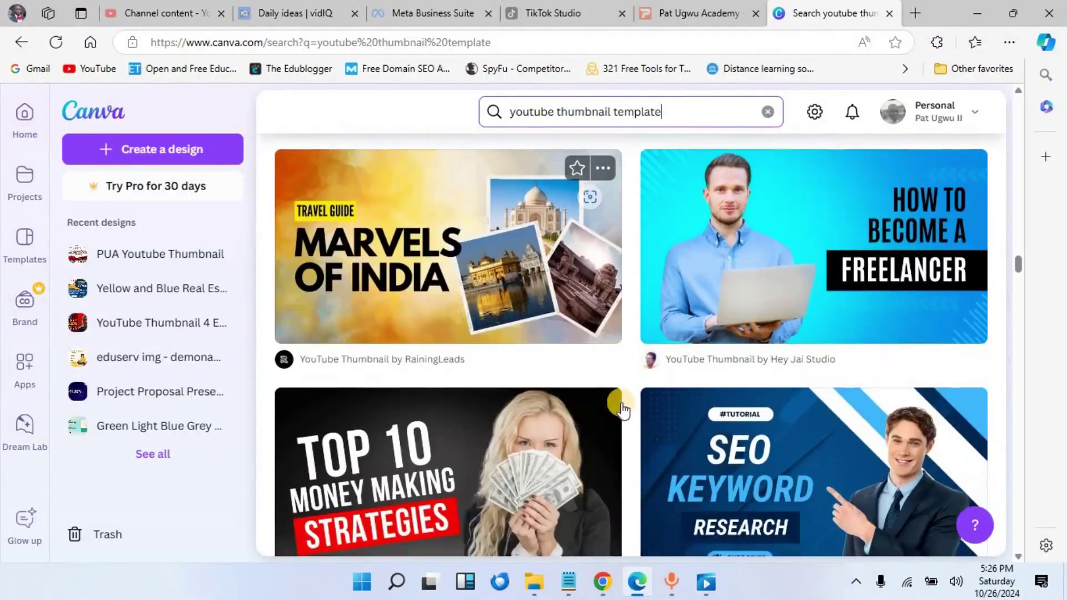
click(827, 240)
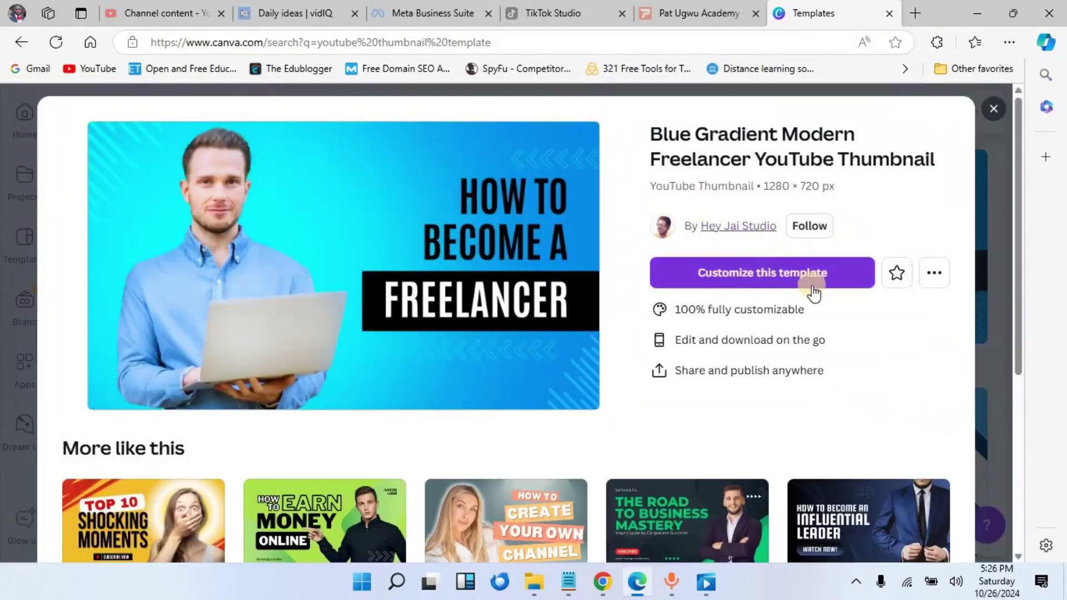
click(835, 273)
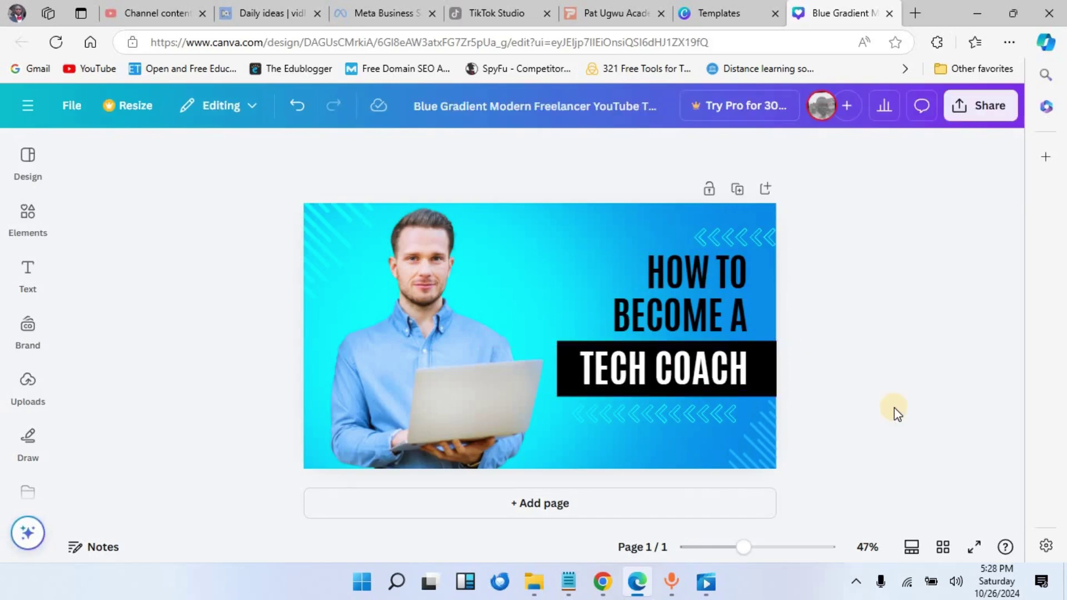
Select the stock photo of the man holding a laptop
click(428, 305)
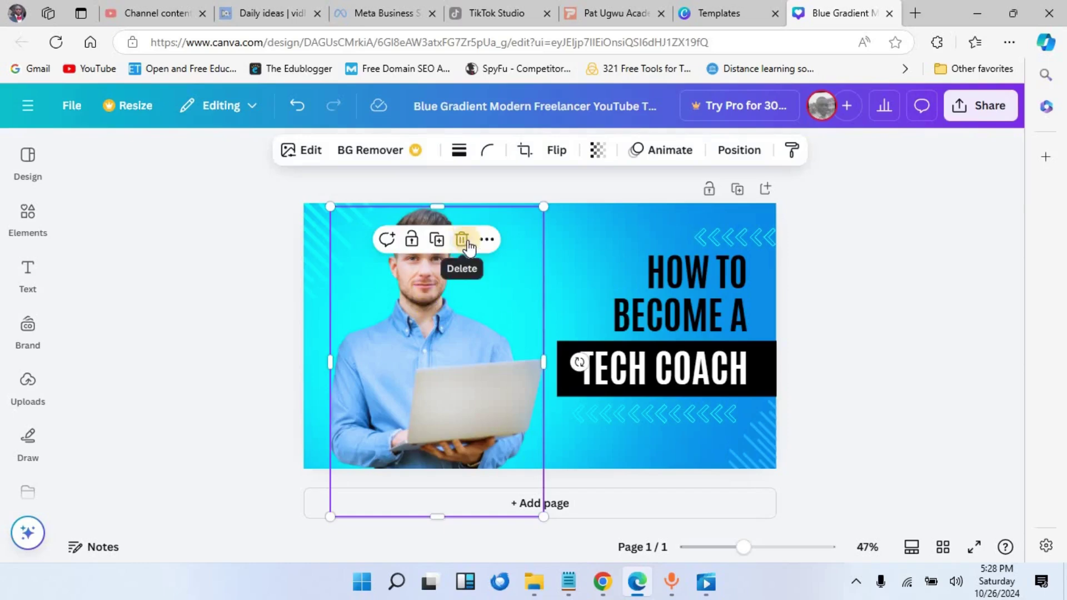
Replace the man's photo with the uploaded classroom photo, positioned on the thumbnail's left side
key(Delete)
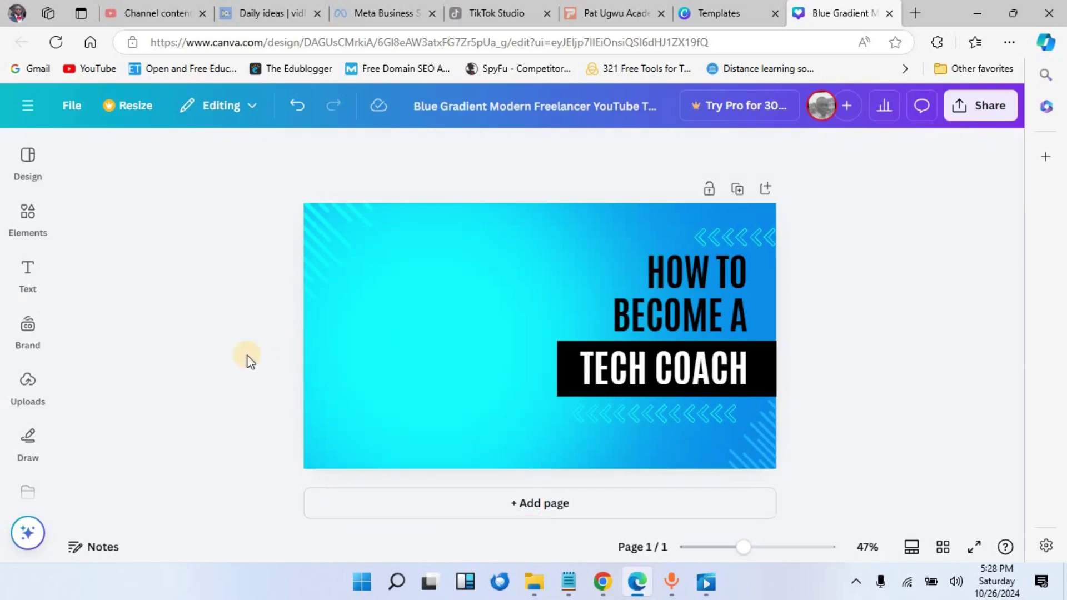
click(31, 404)
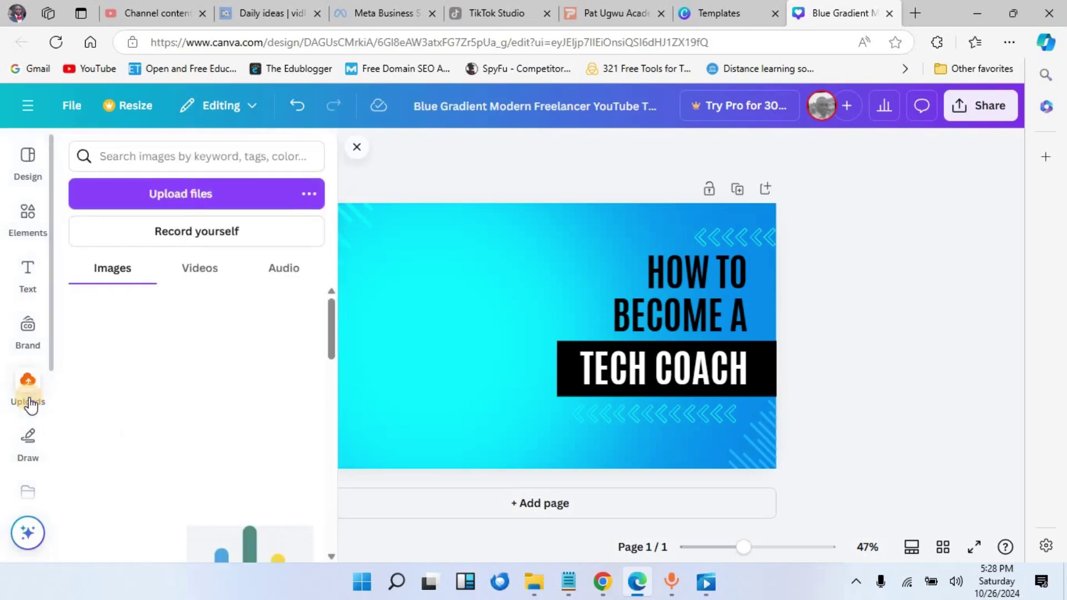
click(204, 196)
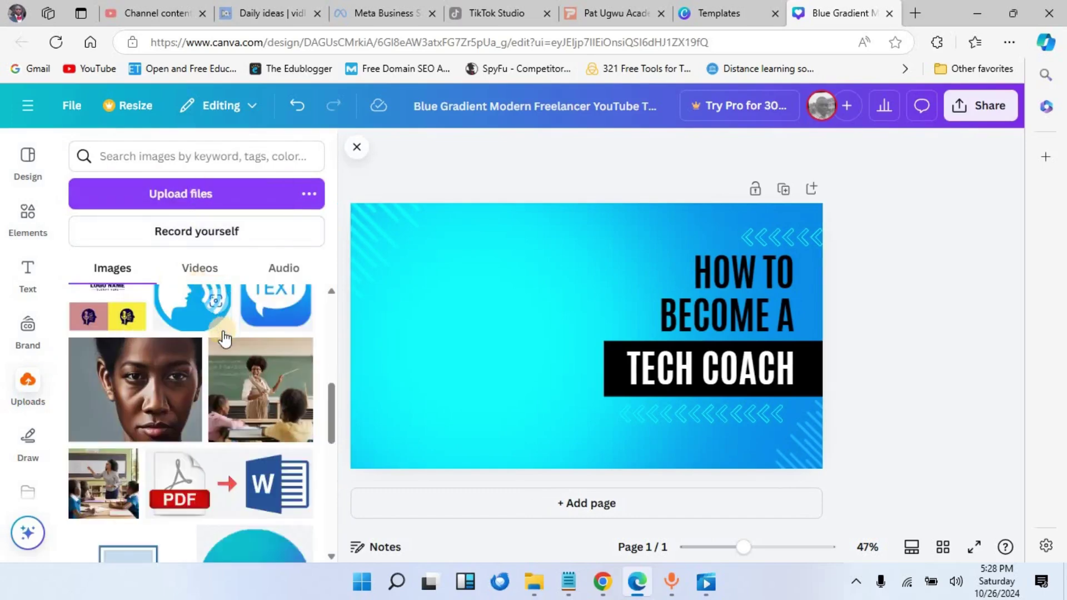
click(102, 493)
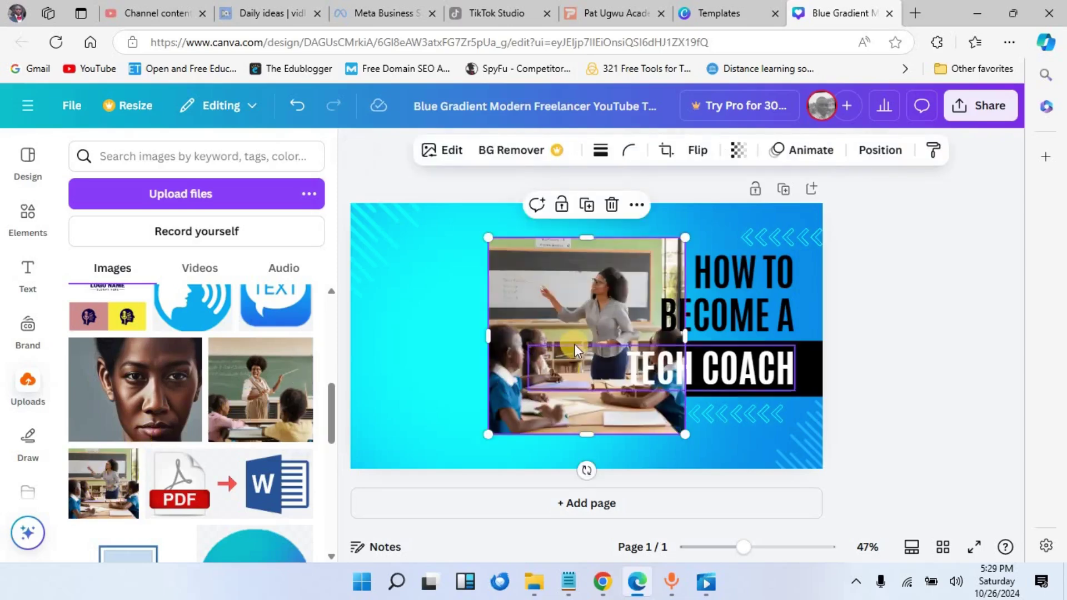
drag(521, 306, 426, 299)
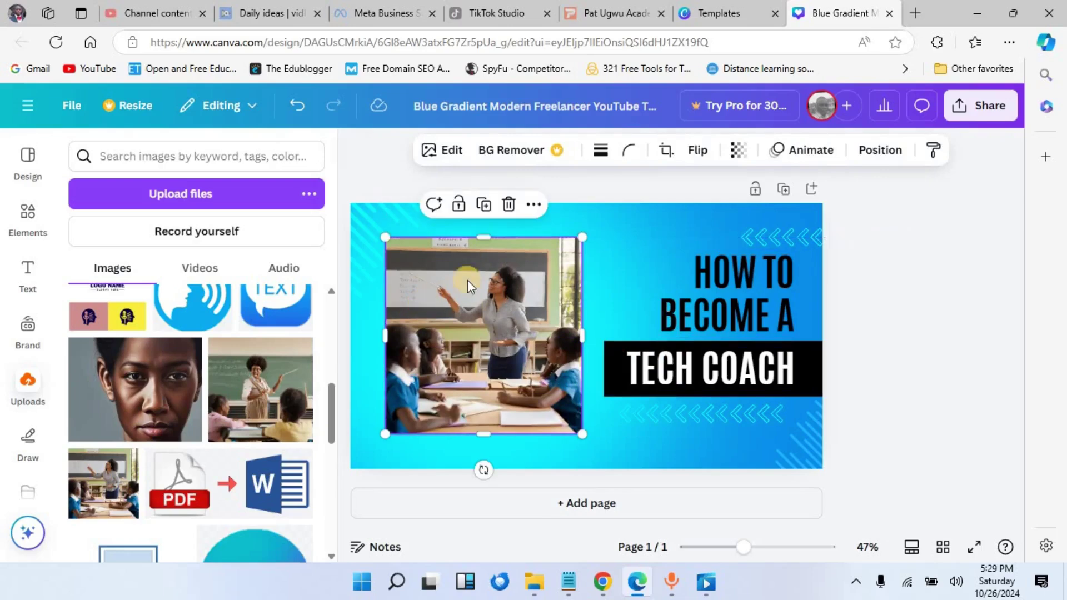
click(616, 191)
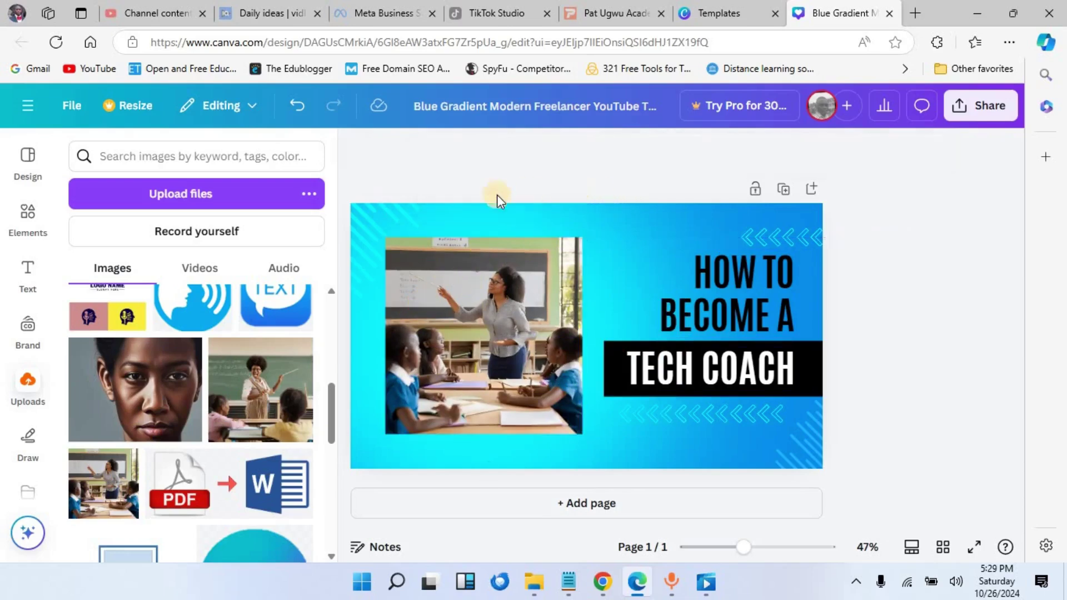
Add the recently used pixel cursor graphic and shrink it to sit below the banner
click(29, 218)
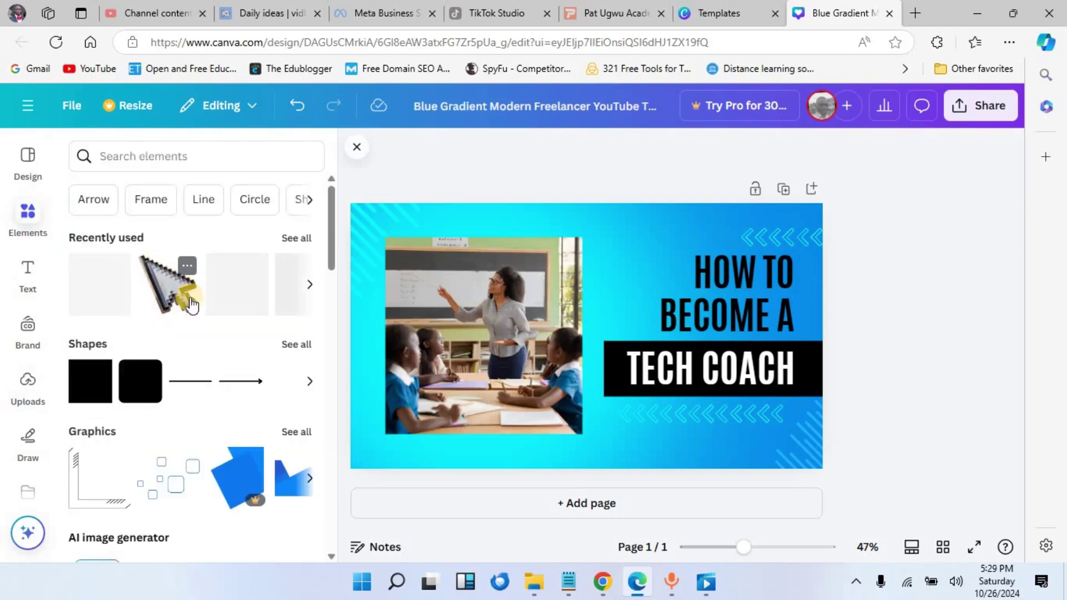
scroll(195, 318, down, 3)
scroll(192, 314, down, 2)
scroll(178, 297, up, 5)
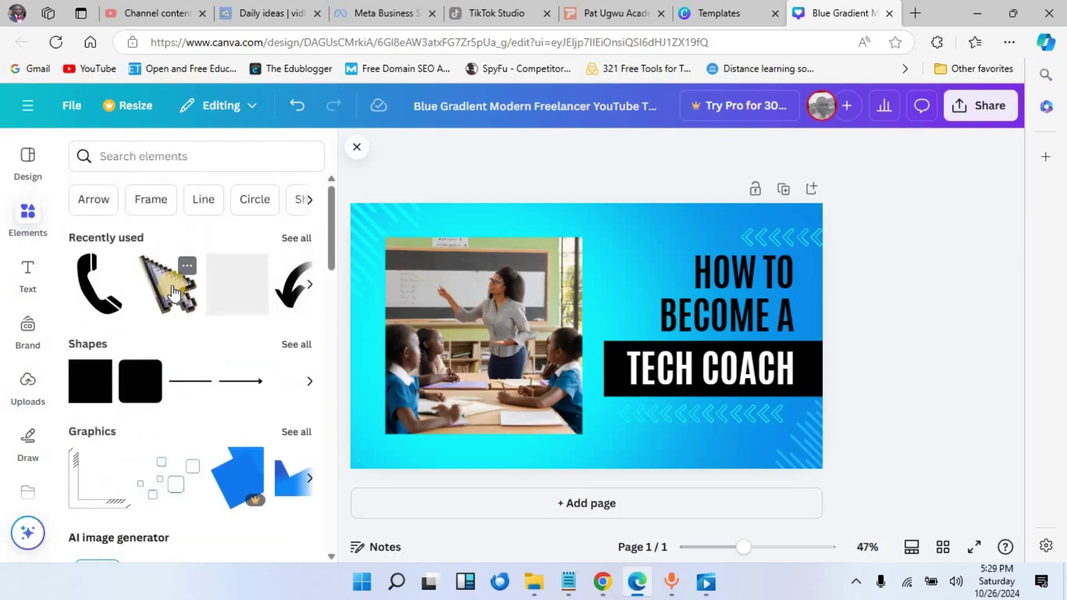
click(173, 292)
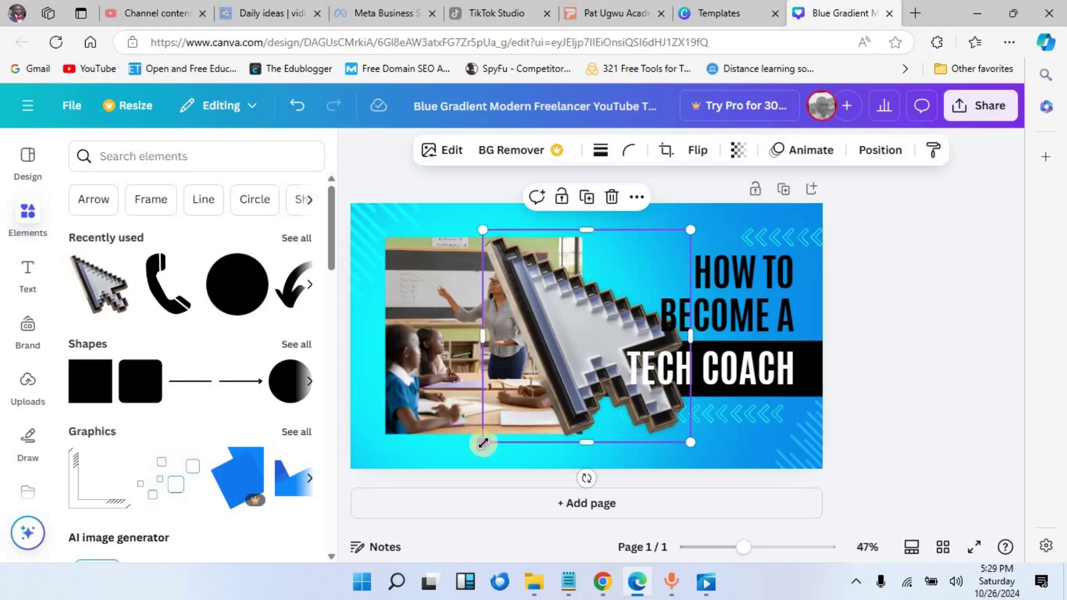
drag(511, 428, 671, 456)
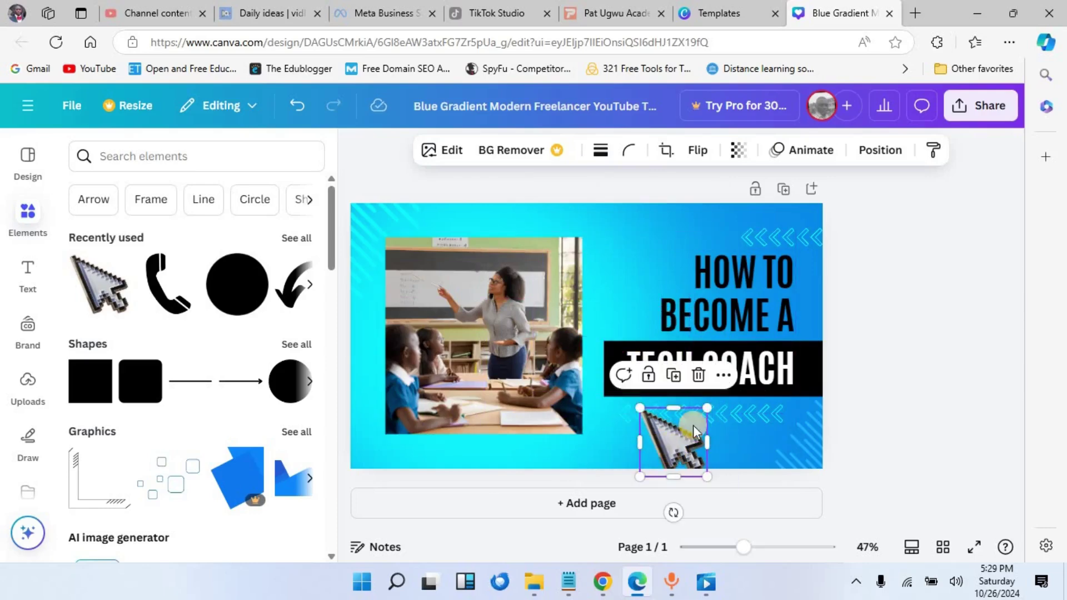
click(902, 336)
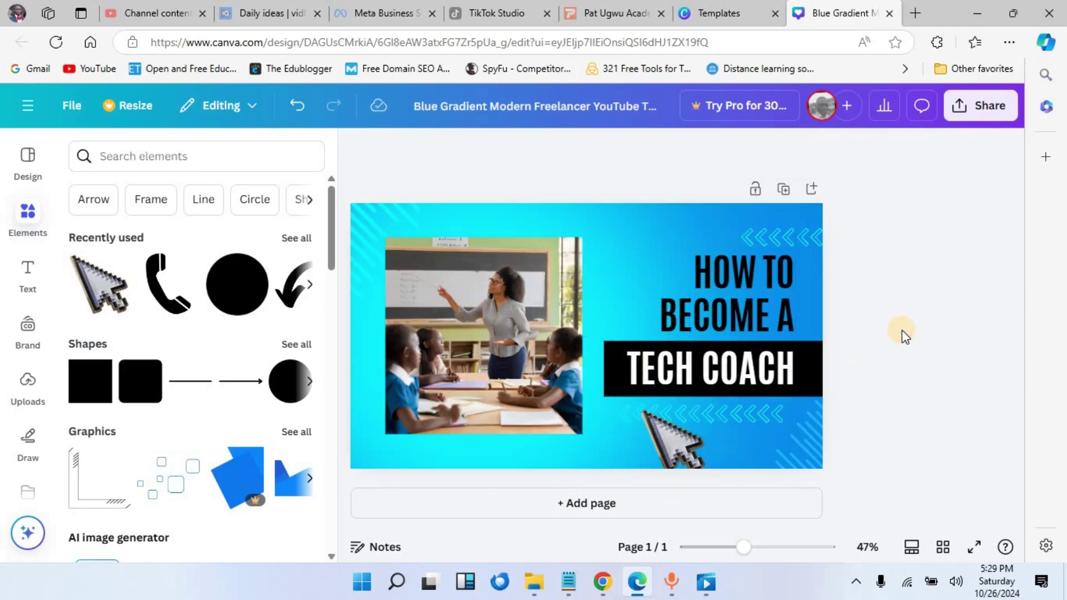
Set the page background colour to the default red swatch
click(635, 215)
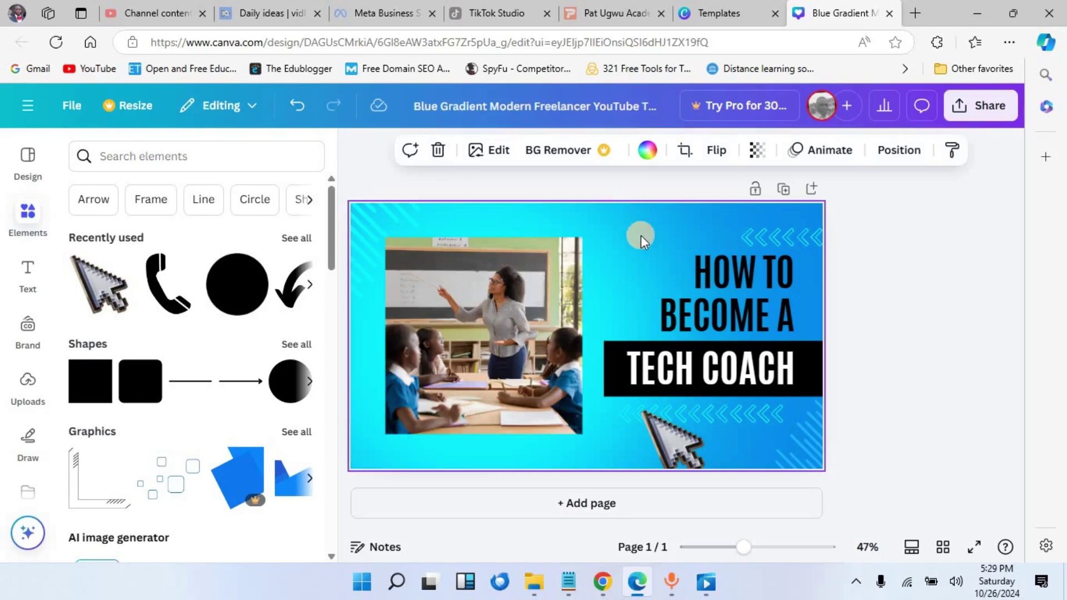
click(647, 156)
scroll(251, 423, down, 4)
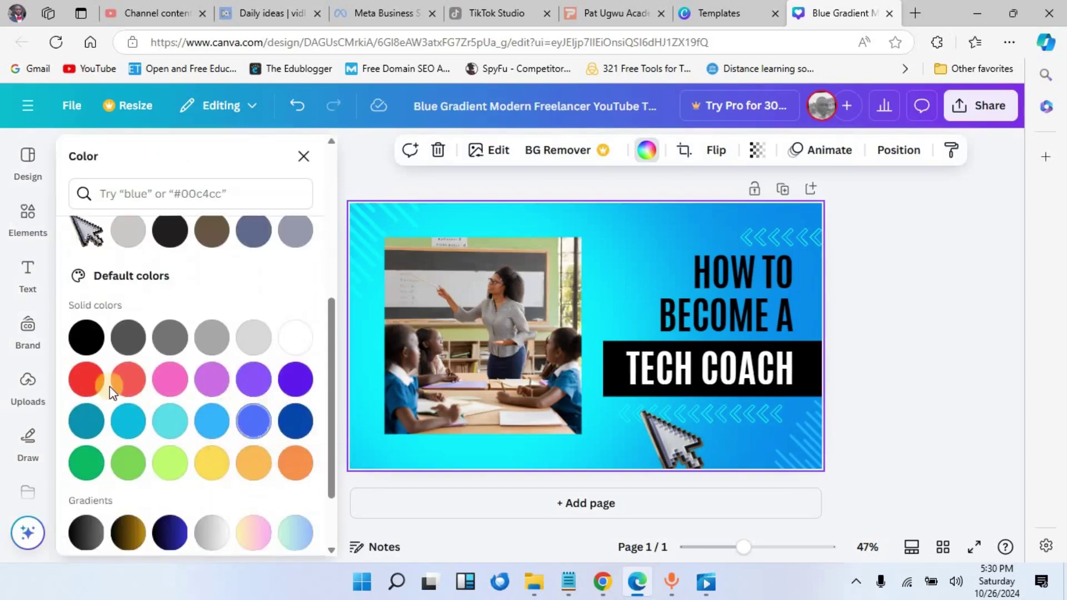
click(91, 383)
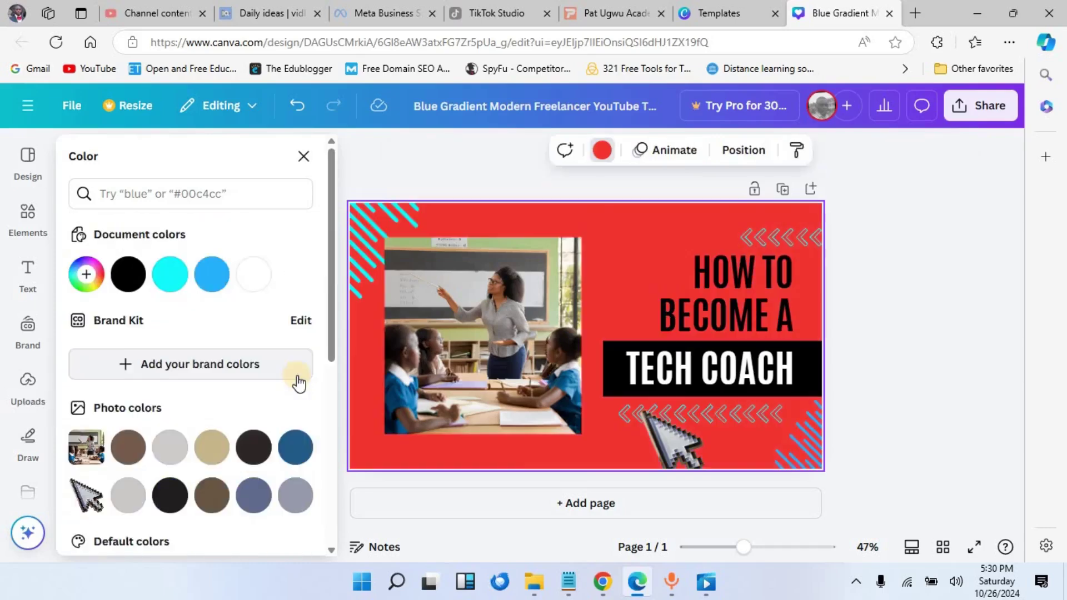
scroll(294, 381, down, 6)
scroll(295, 383, up, 10)
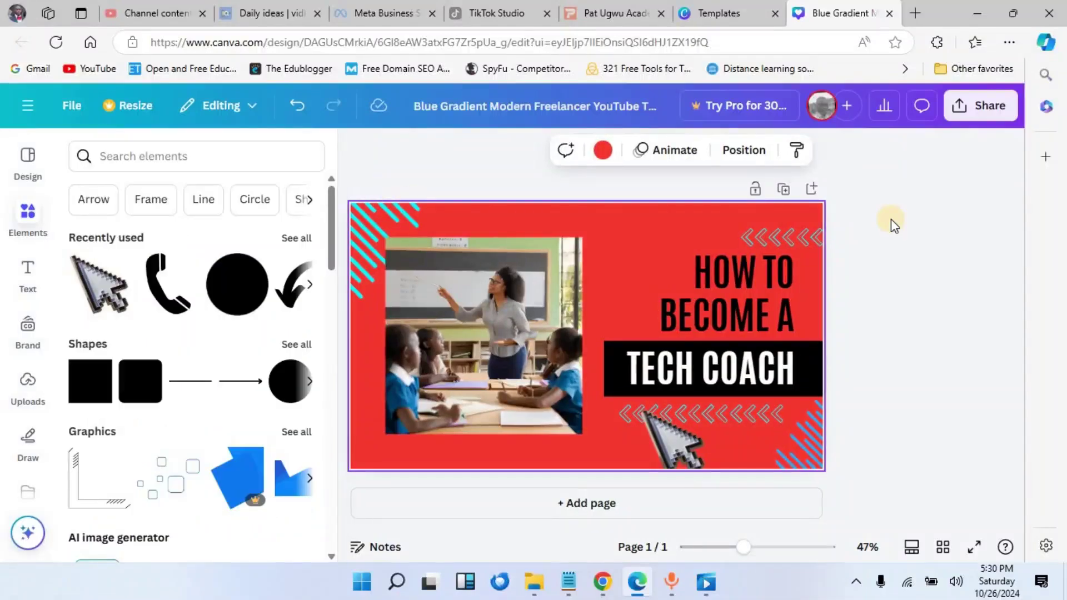
Download the design as a 1280 × 720 JPG and check it in Edge's downloads list
click(976, 111)
click(745, 423)
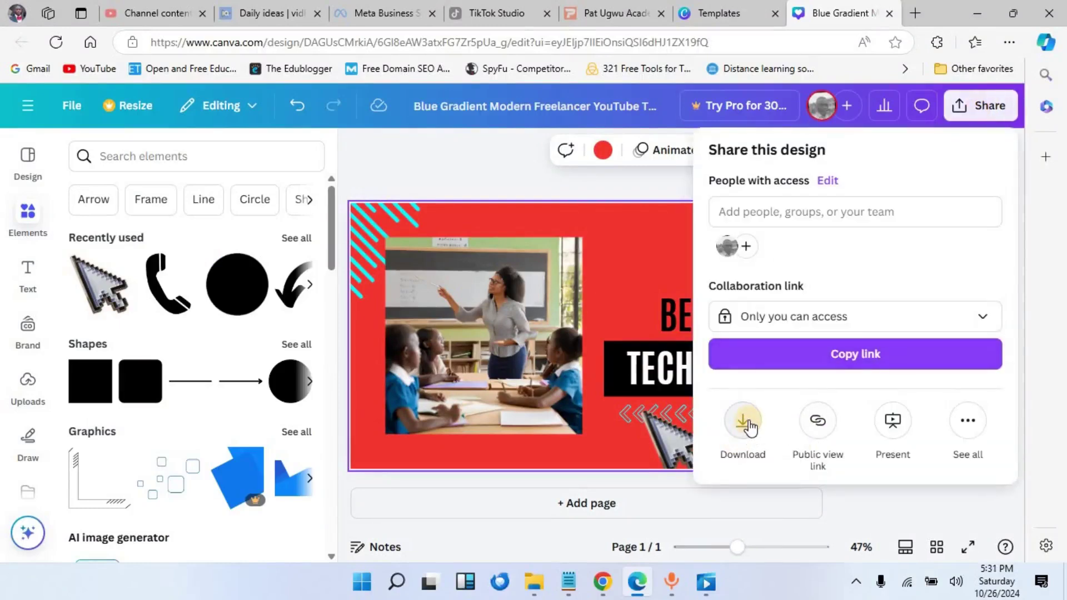
click(856, 221)
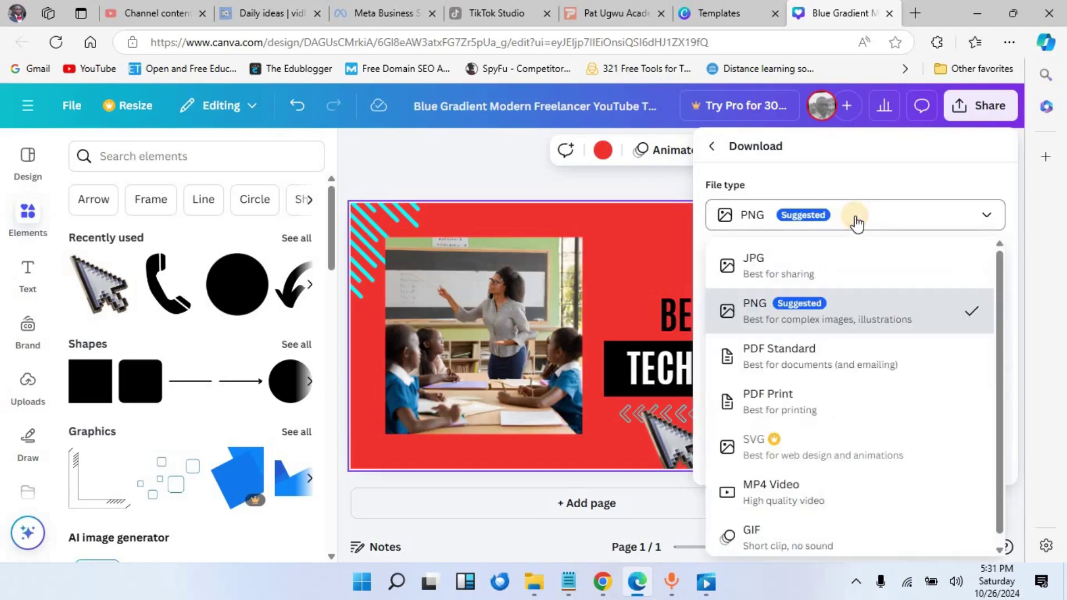
click(828, 265)
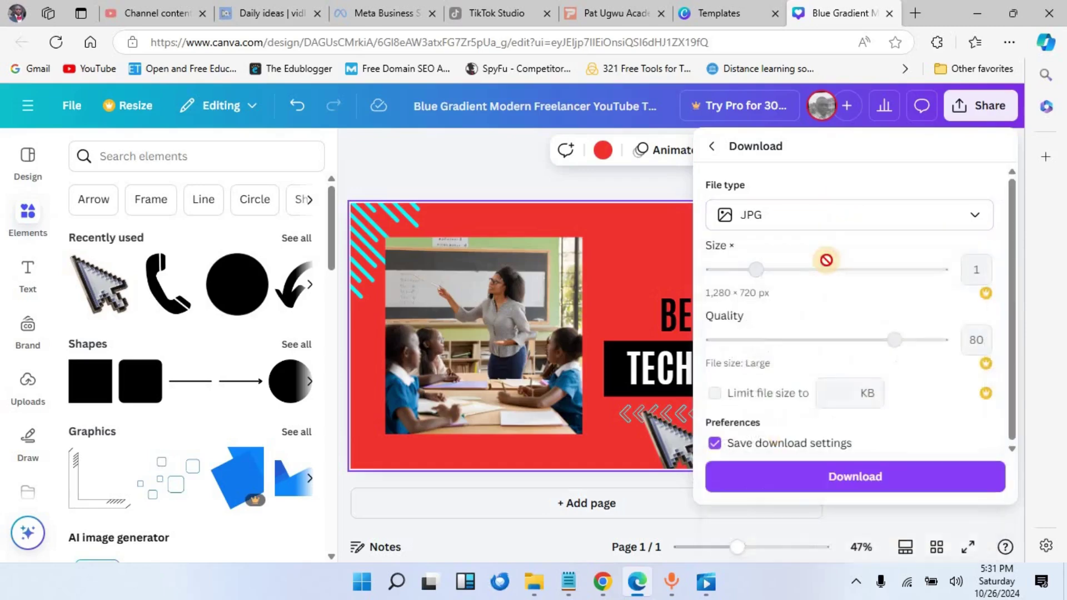
click(843, 477)
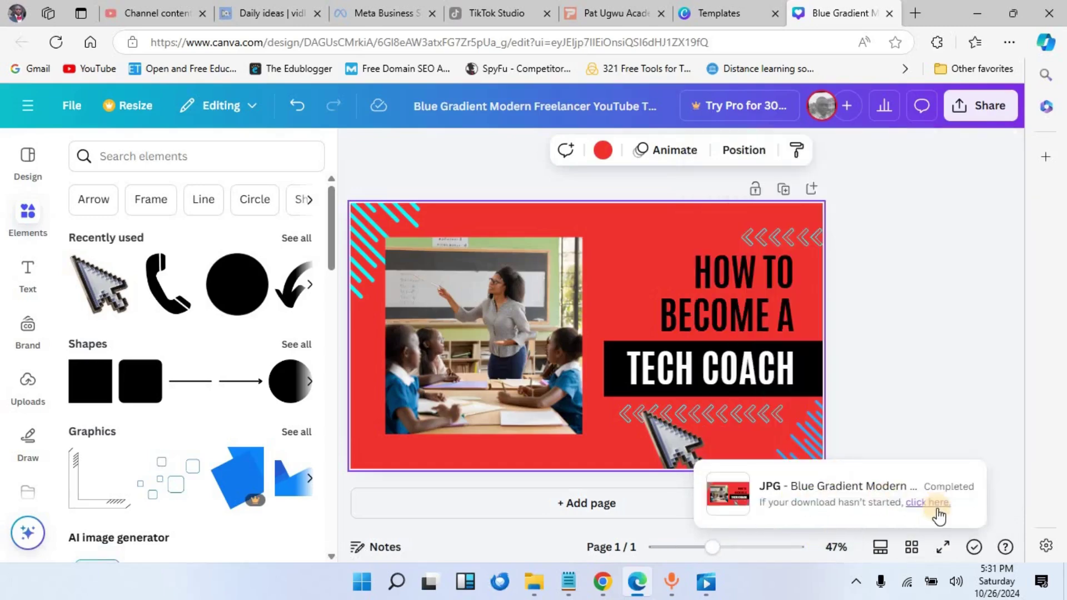
click(939, 516)
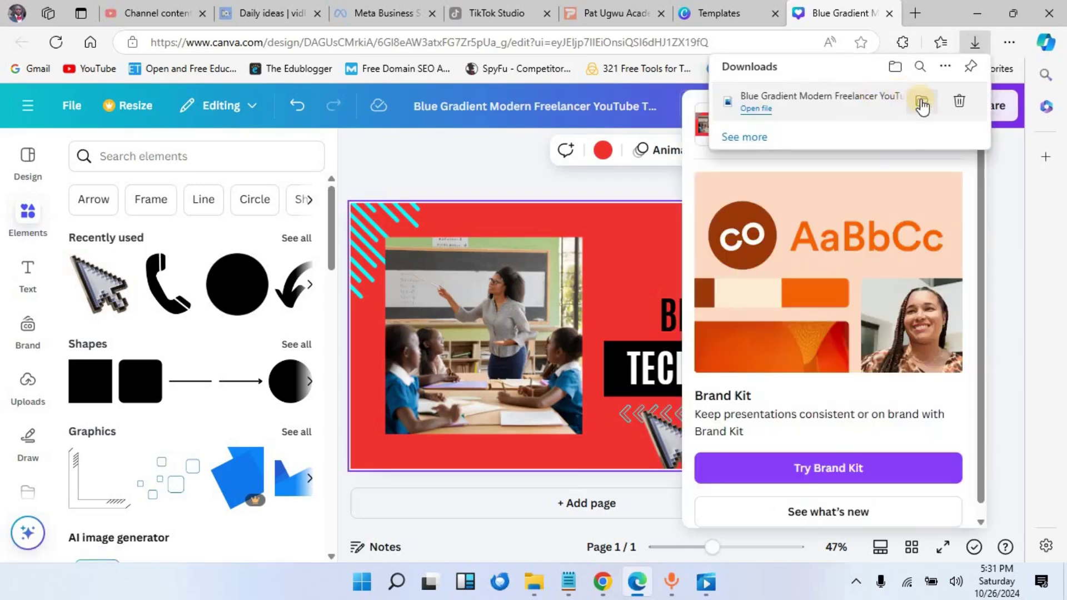
Open the downloaded thumbnail JPG's folder from Edge's downloads to view it in Photos
click(921, 103)
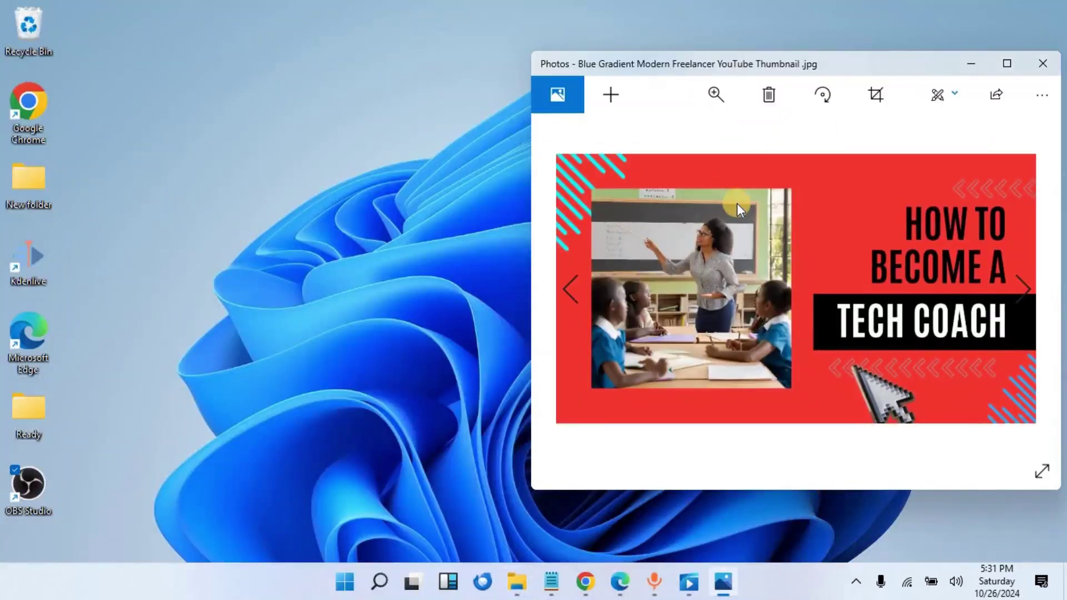
Minimize the Photos preview of the downloaded thumbnail JPG to reveal the Windows desktop
click(969, 63)
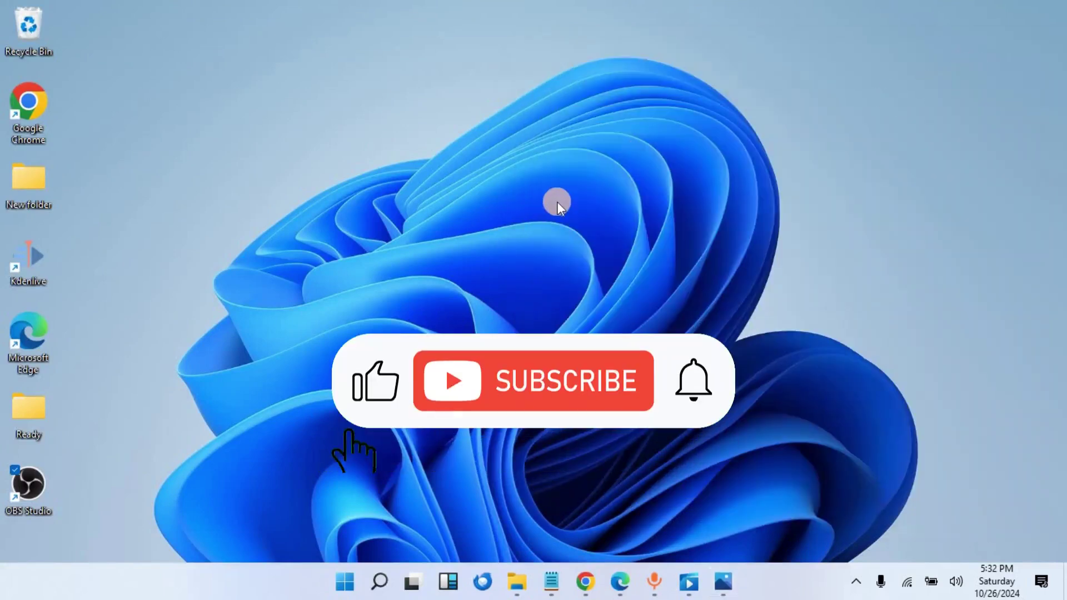